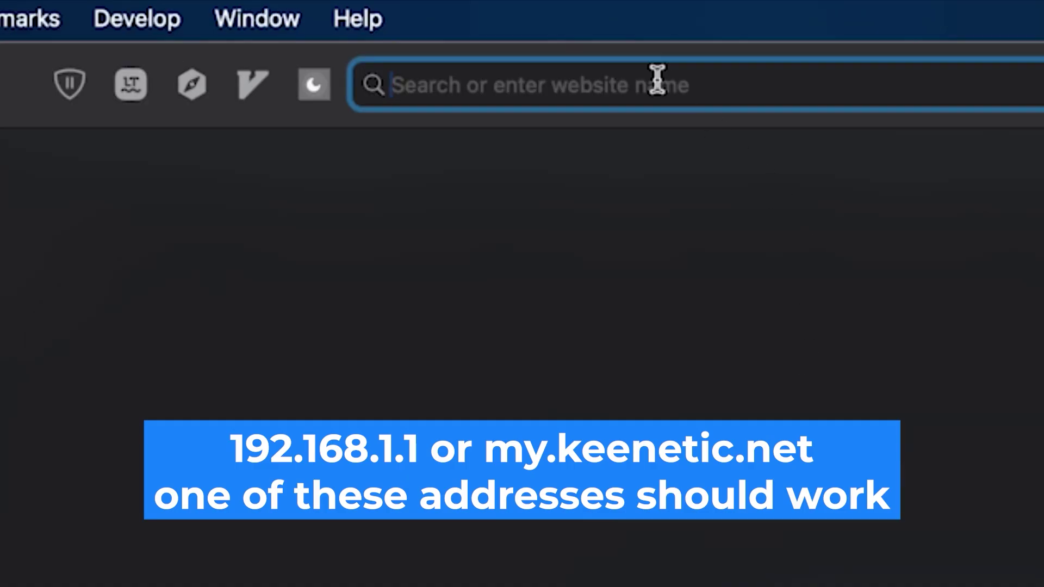
Load the router address 192.168.1.1 in Safari.
type("19")
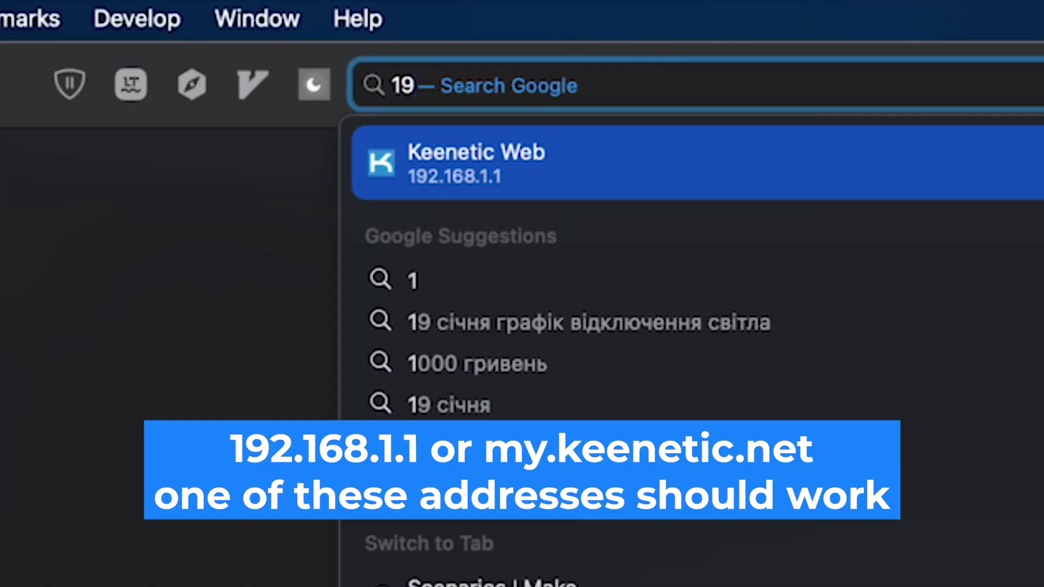
type("2.168.1.1")
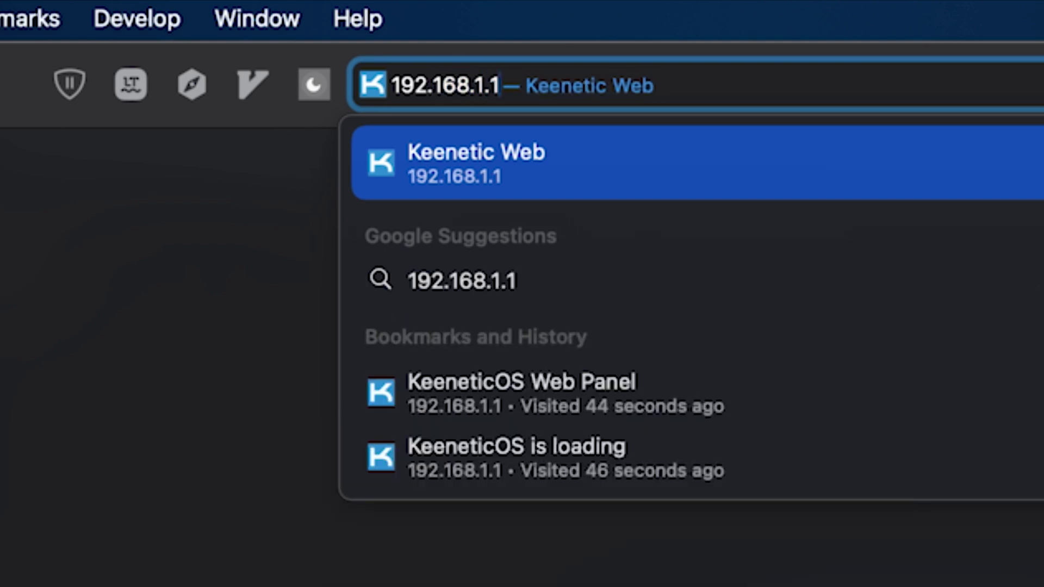
key("Return")
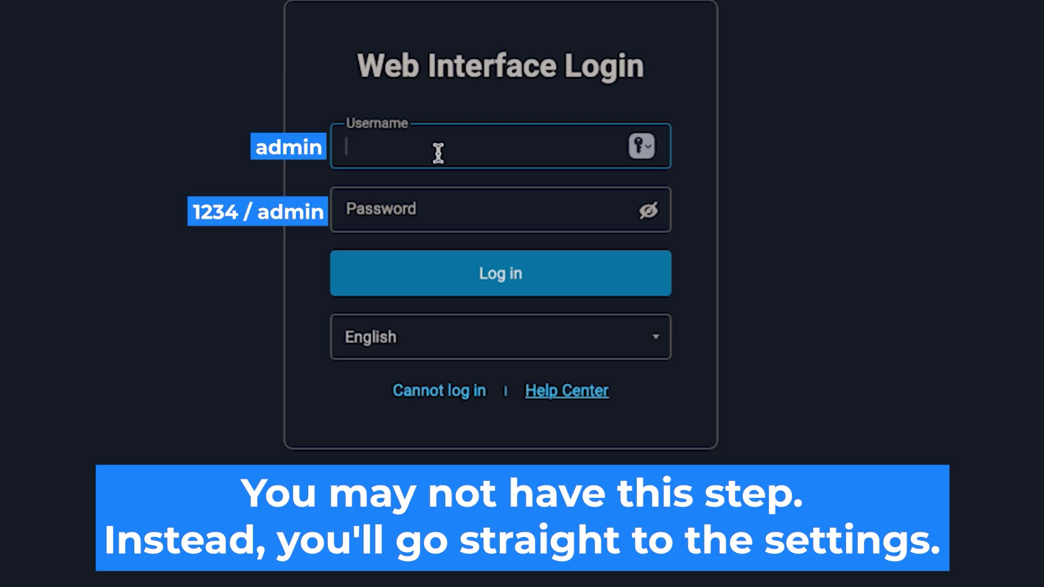
Log in to the router with username admin and the account password.
type("admin")
left_click(517, 223)
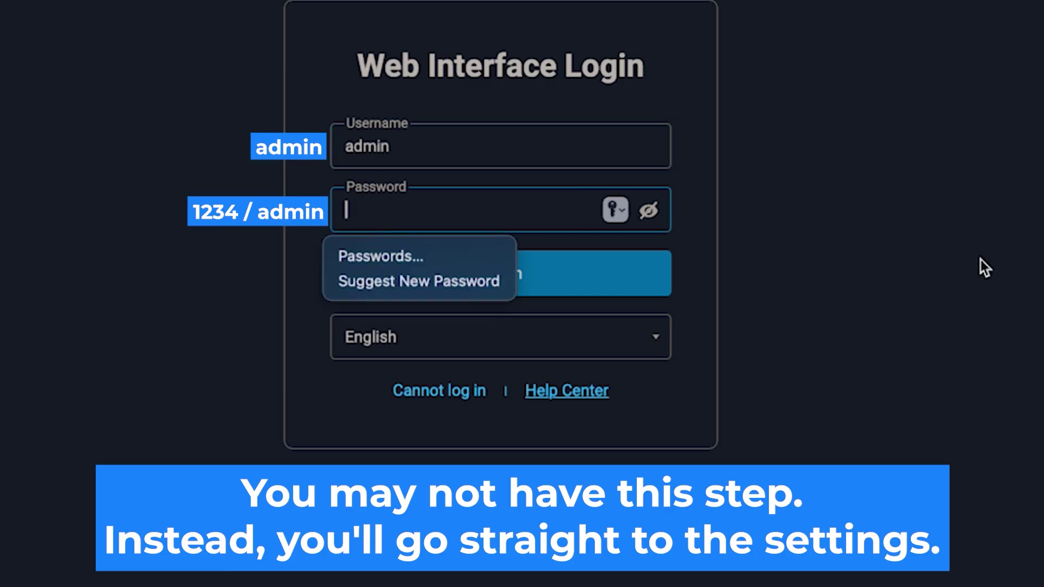
type("••••••")
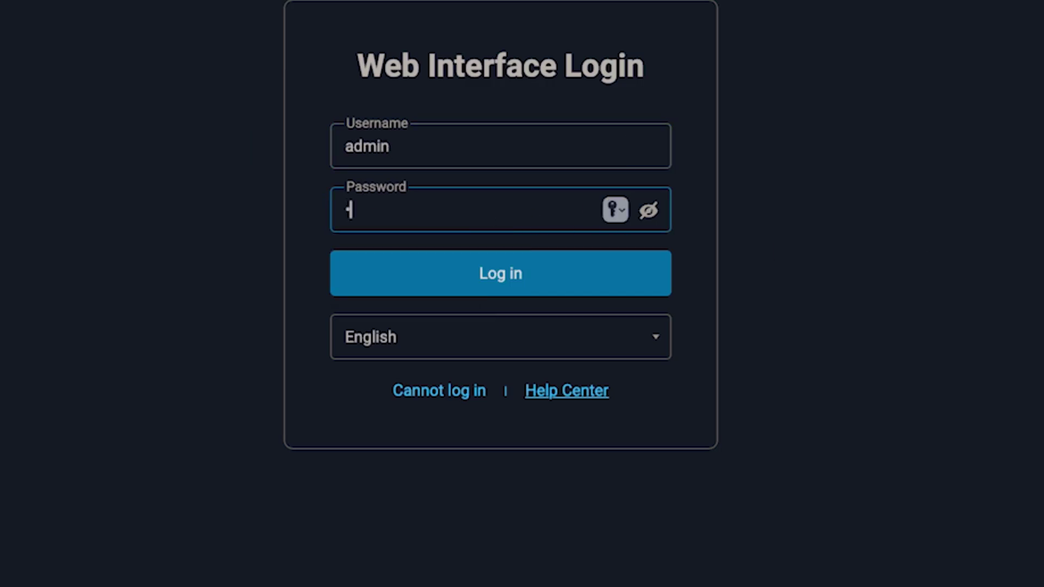
type("•••")
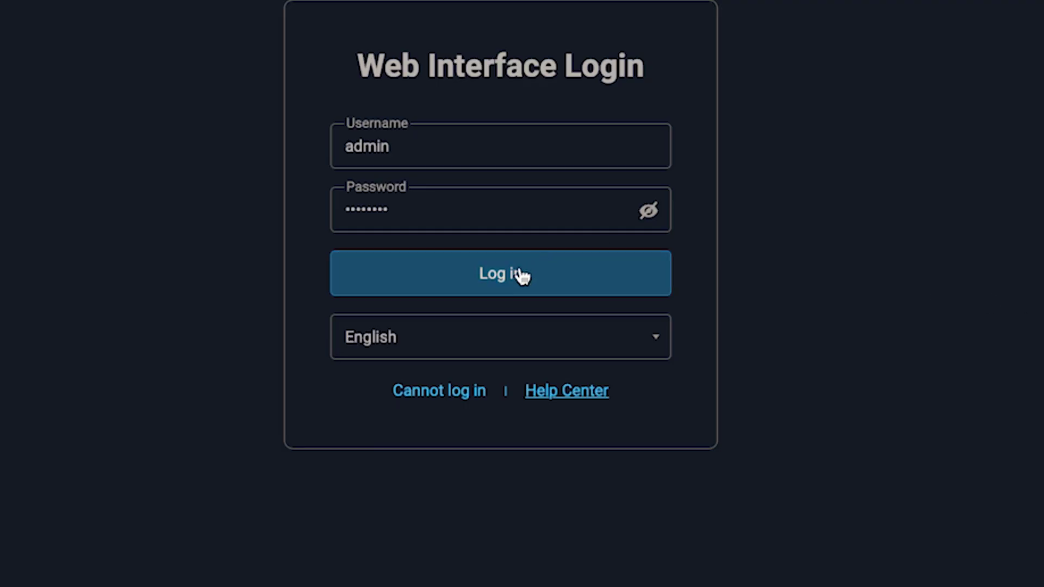
left_click(522, 275)
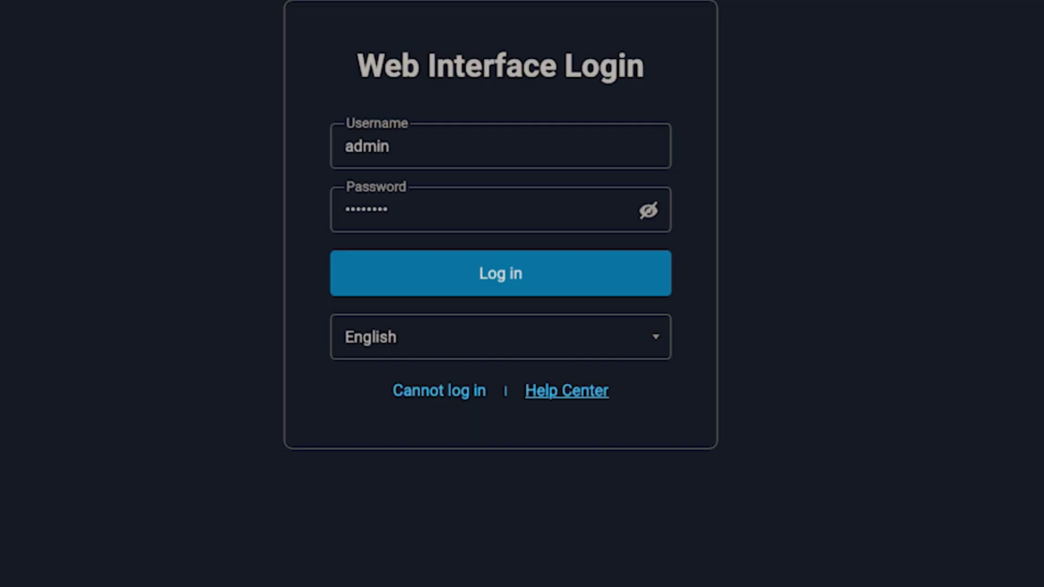
left_click(521, 272)
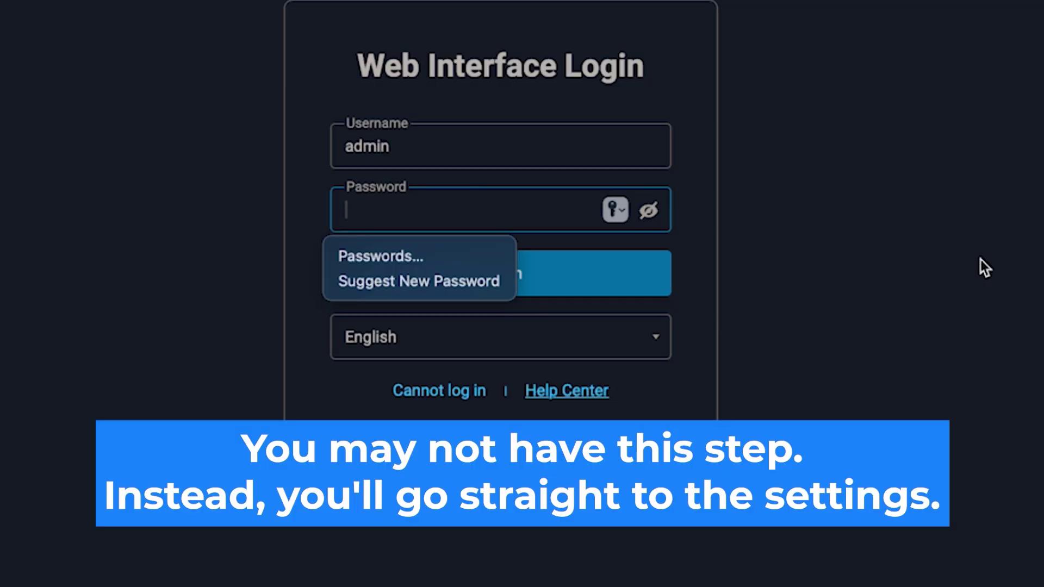
Re-enter the admin password and log in to reach the language page.
type("•••••••••")
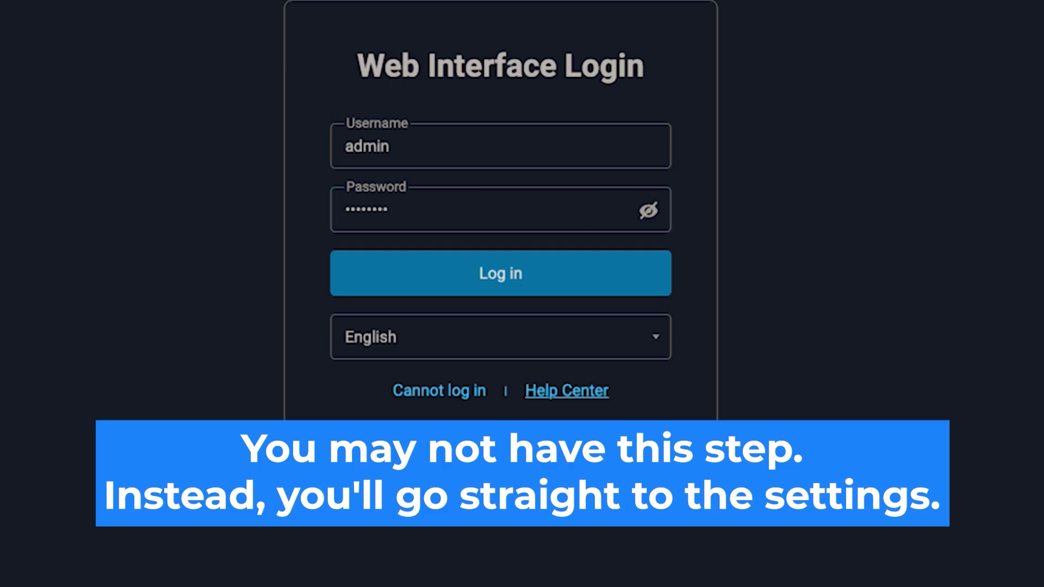
left_click(520, 274)
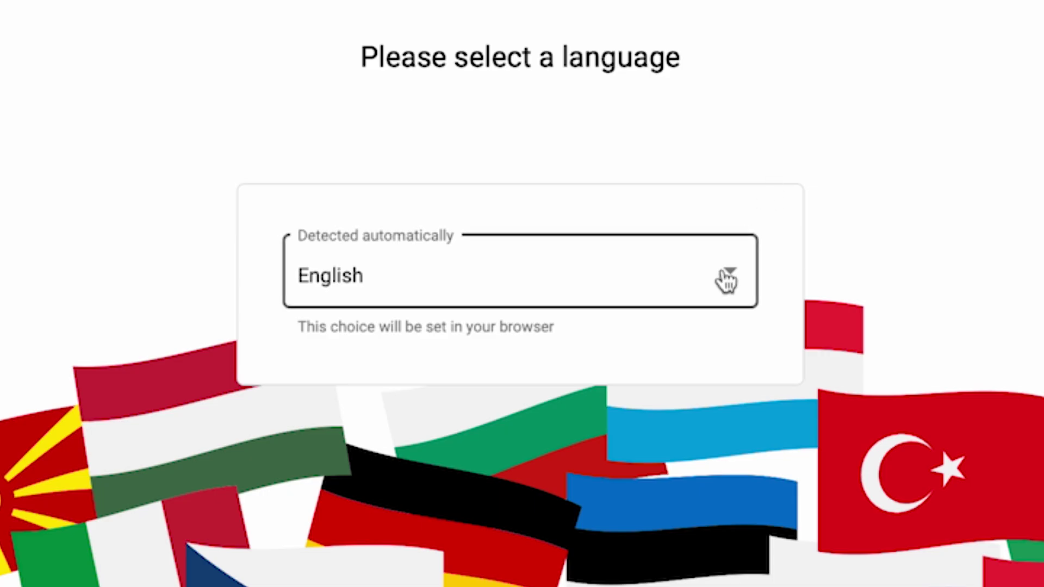
Keep English as the interface language and launch the setup wizard.
left_click(731, 275)
scroll(660, 478, "down", 5)
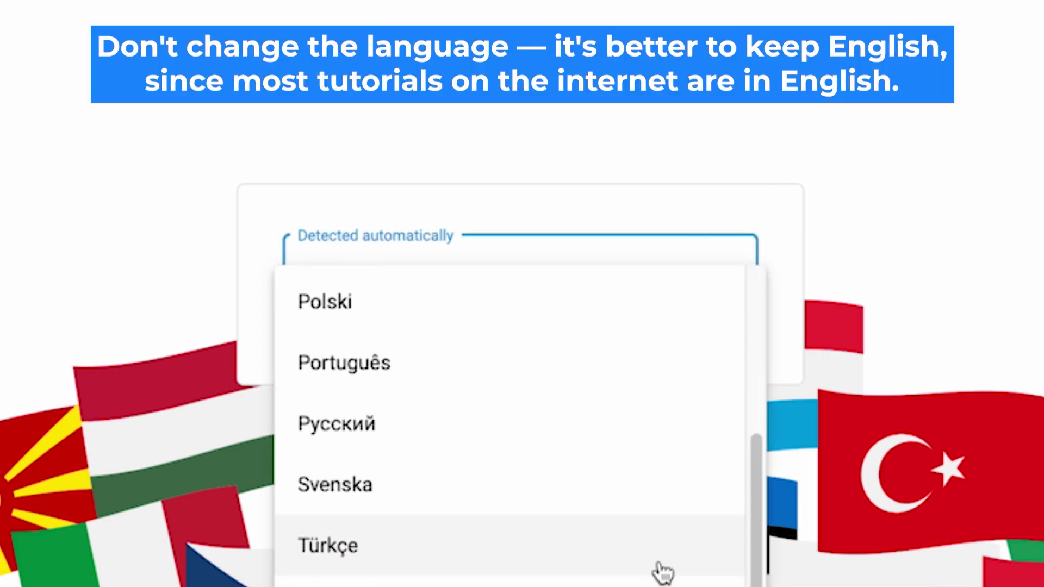
scroll(656, 580, "up", 5)
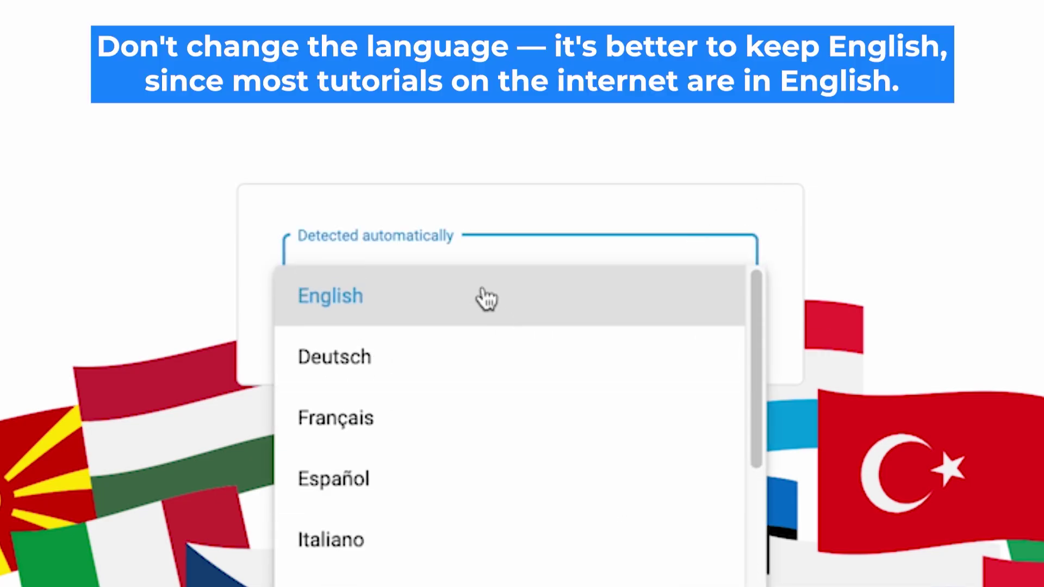
left_click(487, 298)
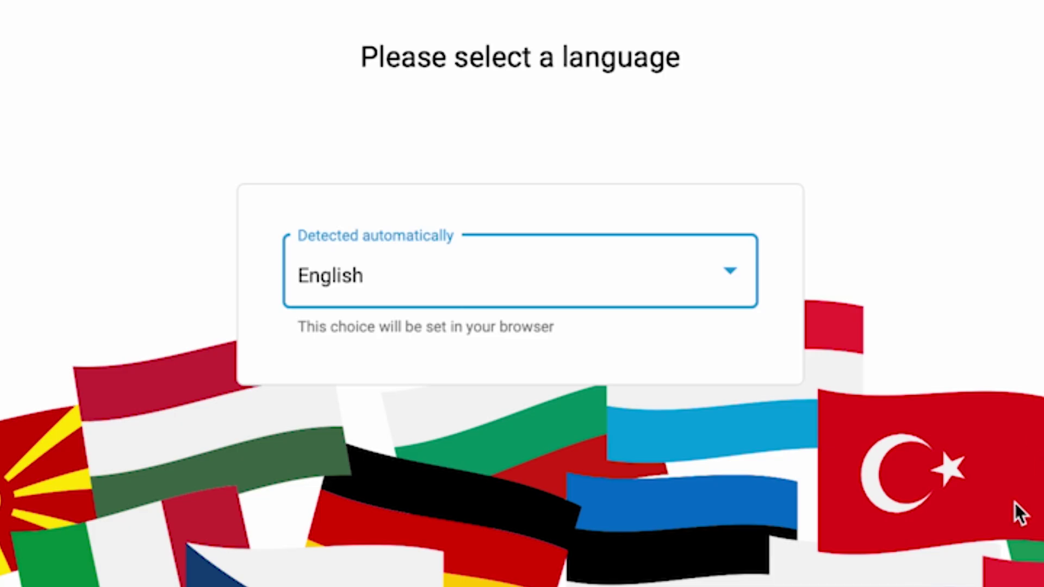
scroll(874, 240, "down", 7)
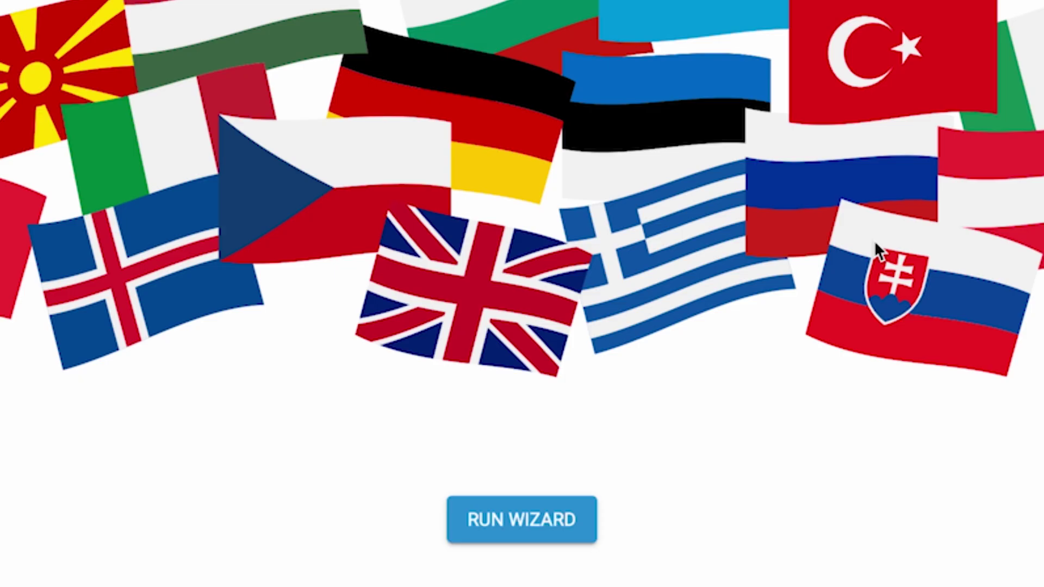
left_click(534, 522)
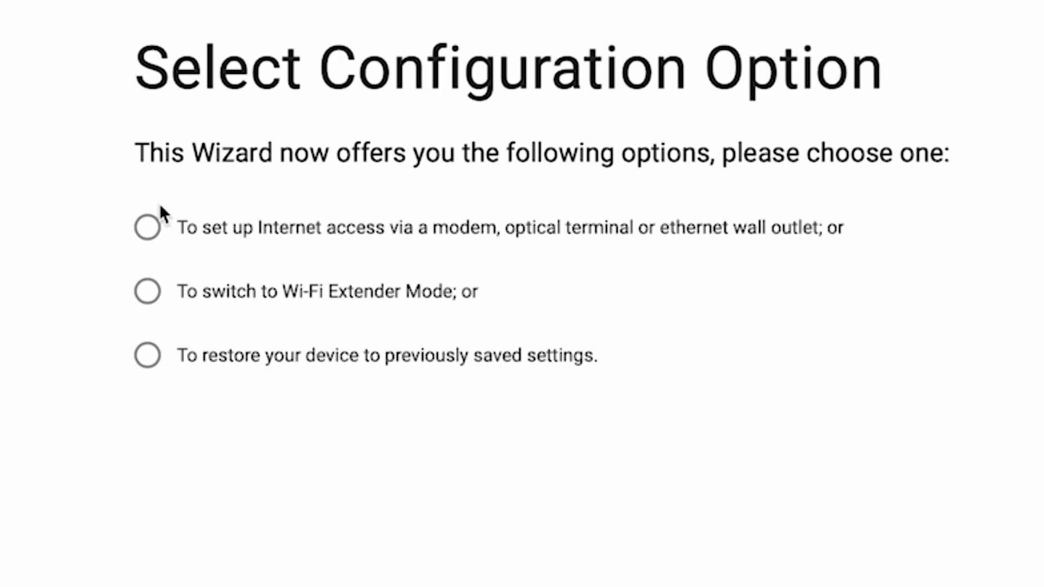
Choose the Internet access setup, then accept the EULA and Device Privacy Notice.
left_click(146, 227)
left_click(641, 420)
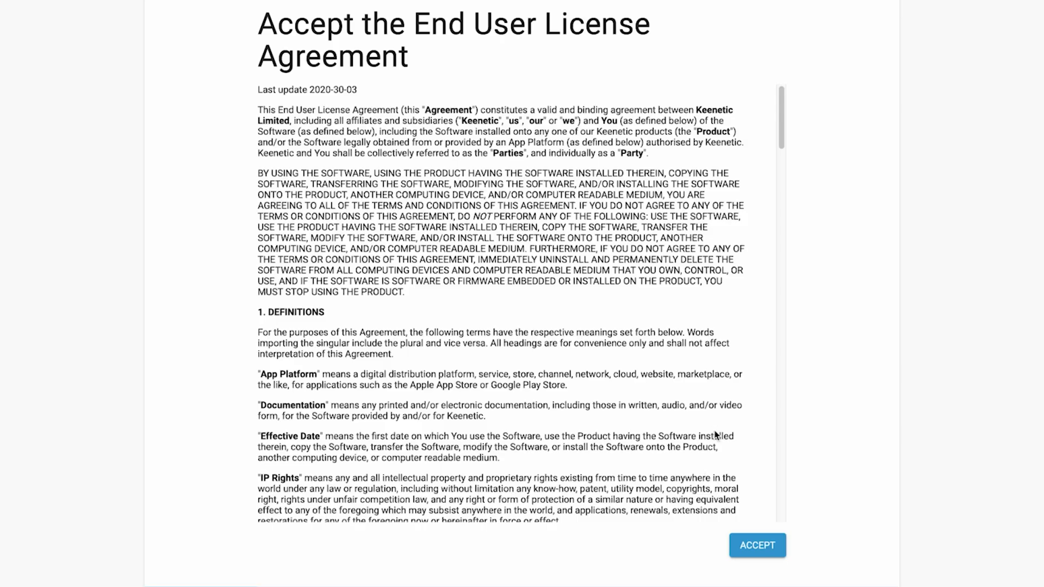
scroll(715, 435, "down", 20)
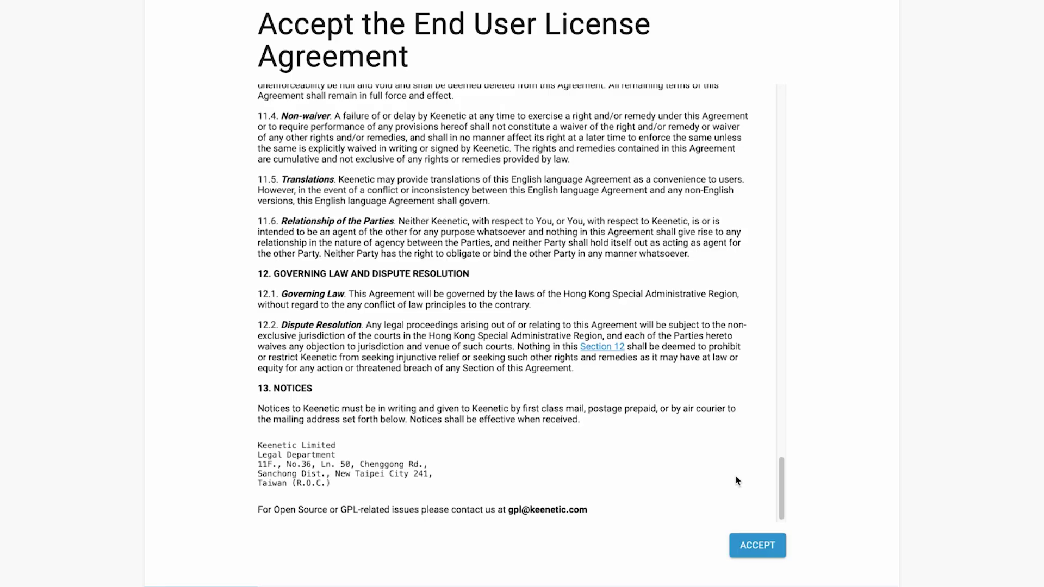
left_click(761, 544)
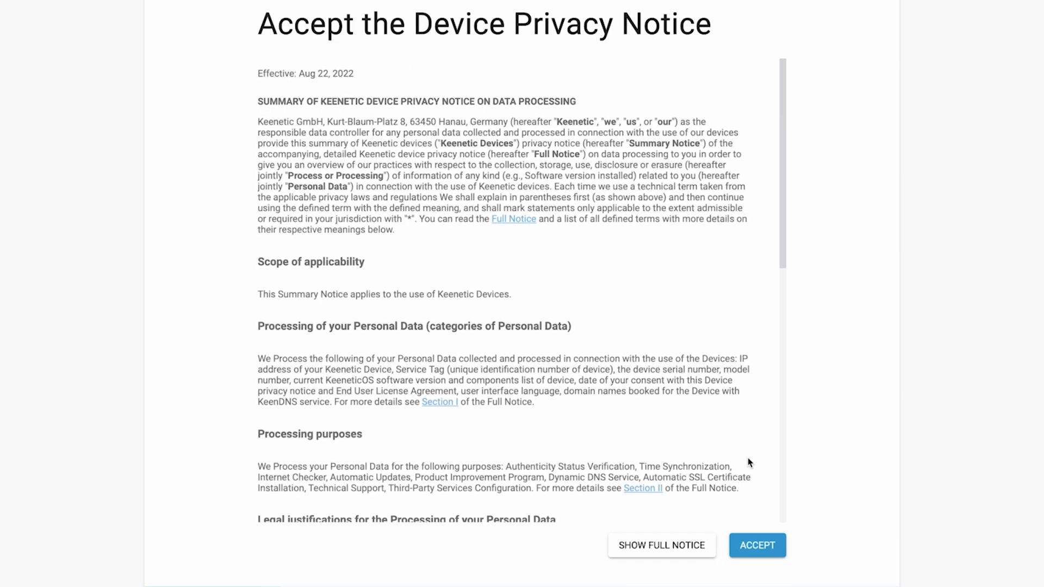
scroll(740, 448, "down", 10)
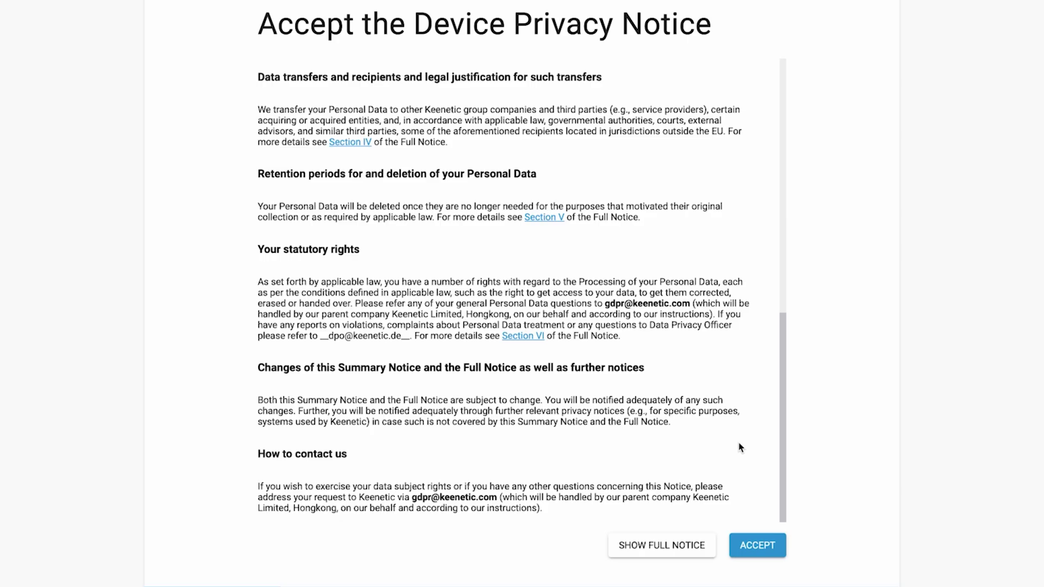
left_click(758, 547)
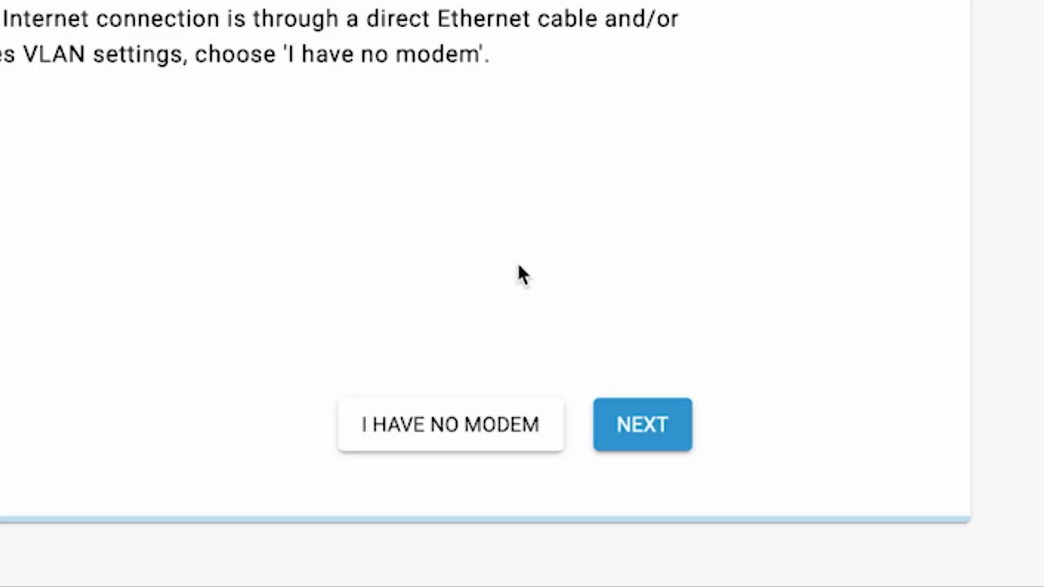
Declare there is no modem and keep the Off the shelf Smart TV option.
left_click(478, 423)
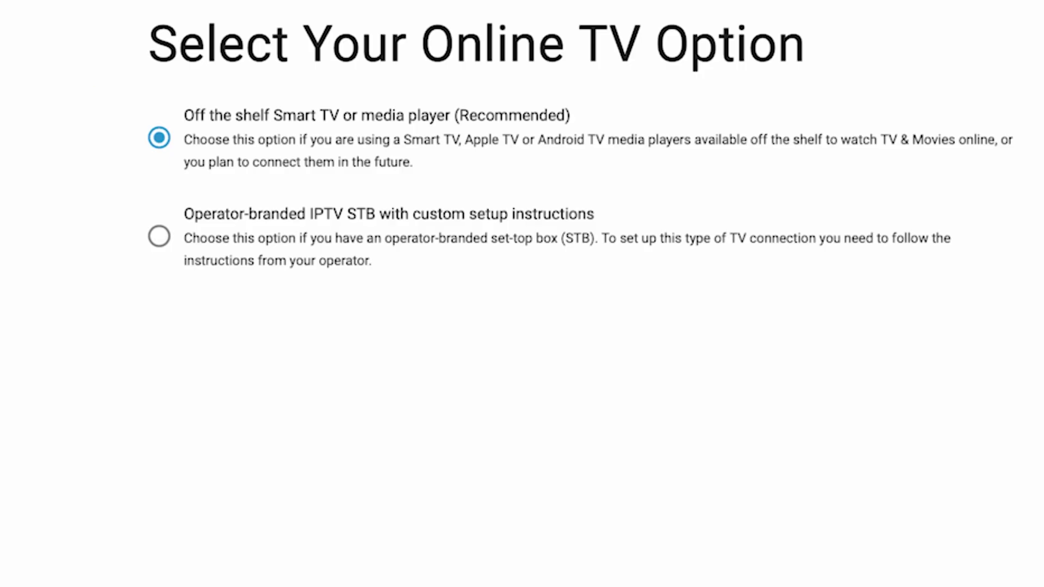
left_click(690, 435)
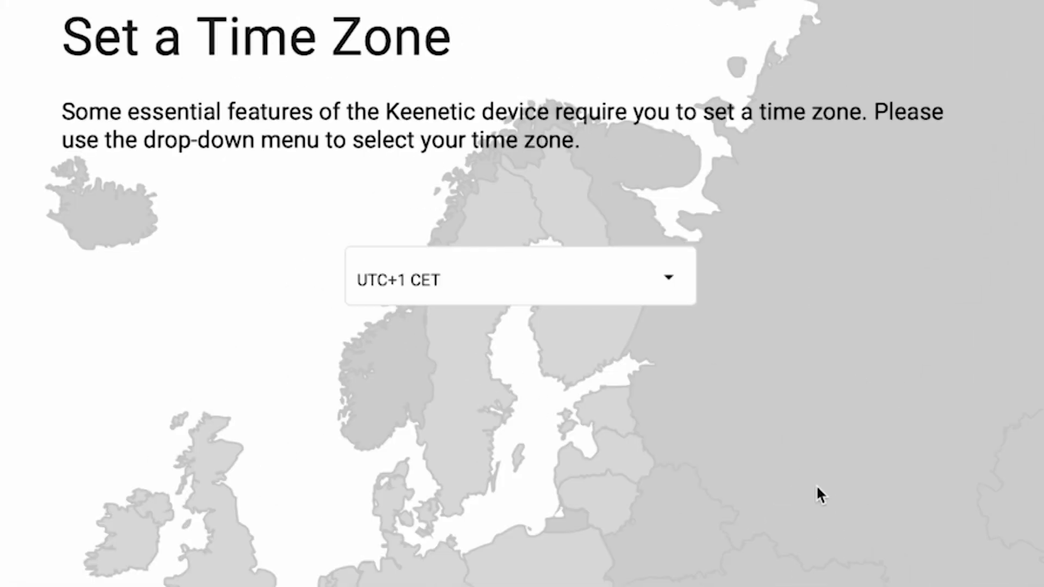
Choose UTC+1 Europe/Zurich as the time zone and continue.
left_click(606, 157)
scroll(638, 461, "down", 14)
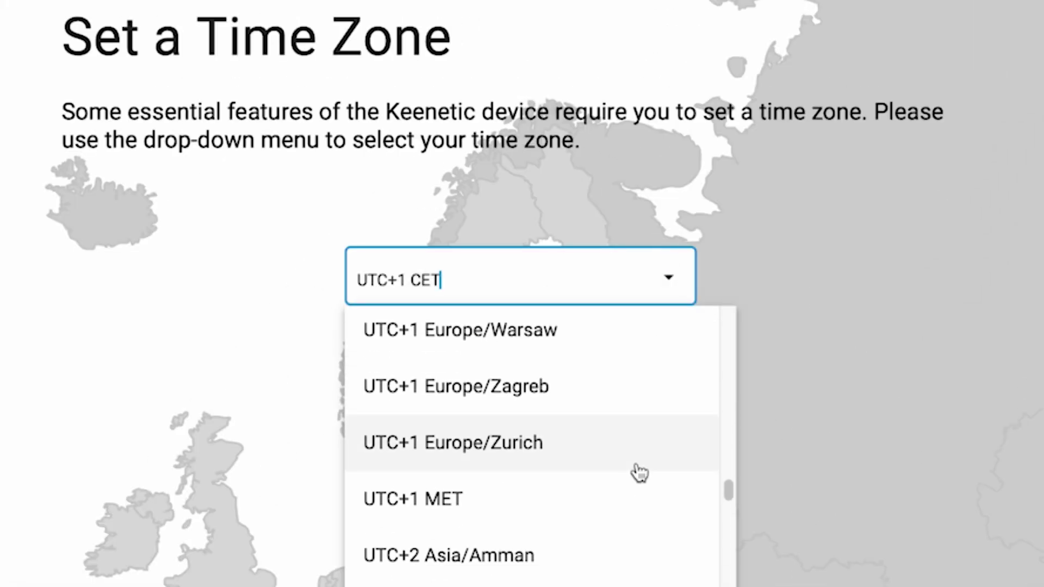
left_click(638, 466)
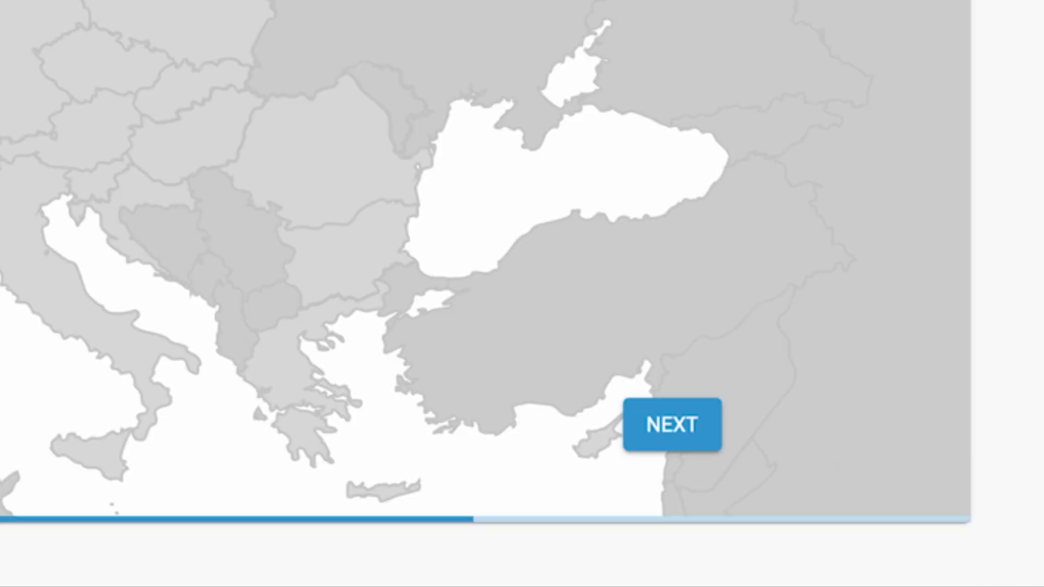
left_click(696, 429)
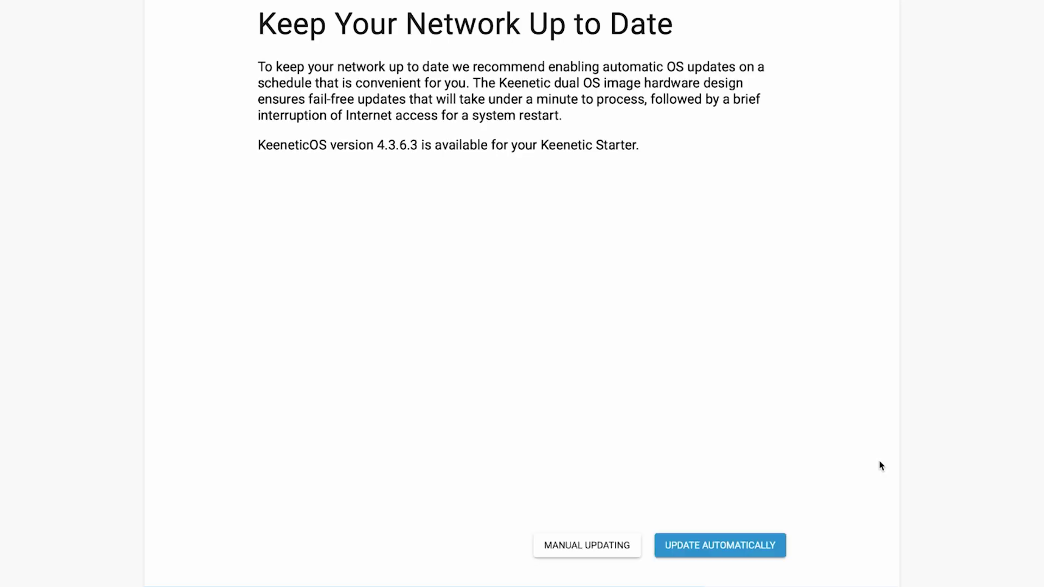
Enable automatic firmware updates and set a new, visible admin password.
left_click(707, 549)
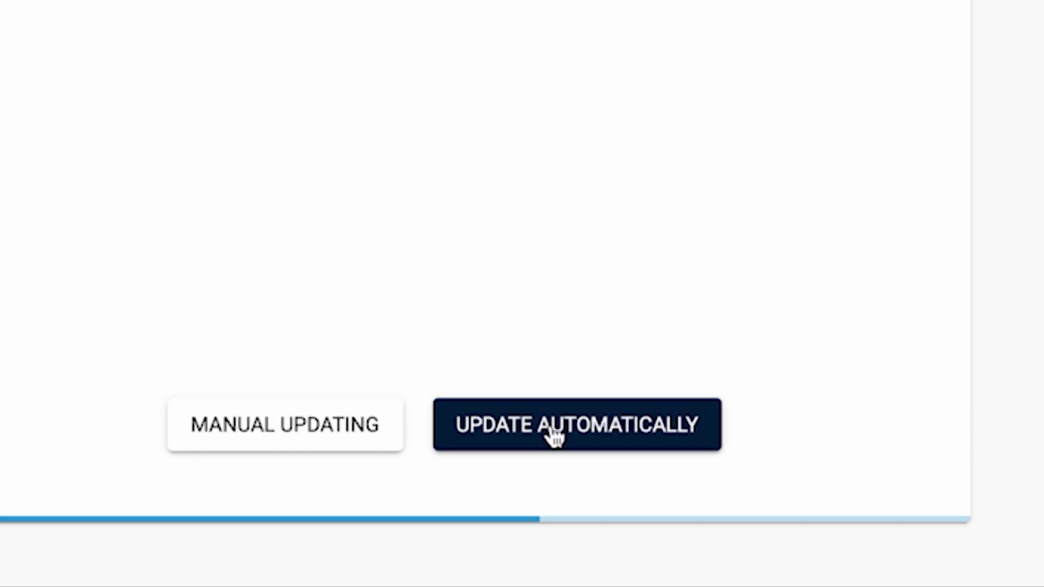
left_click(553, 429)
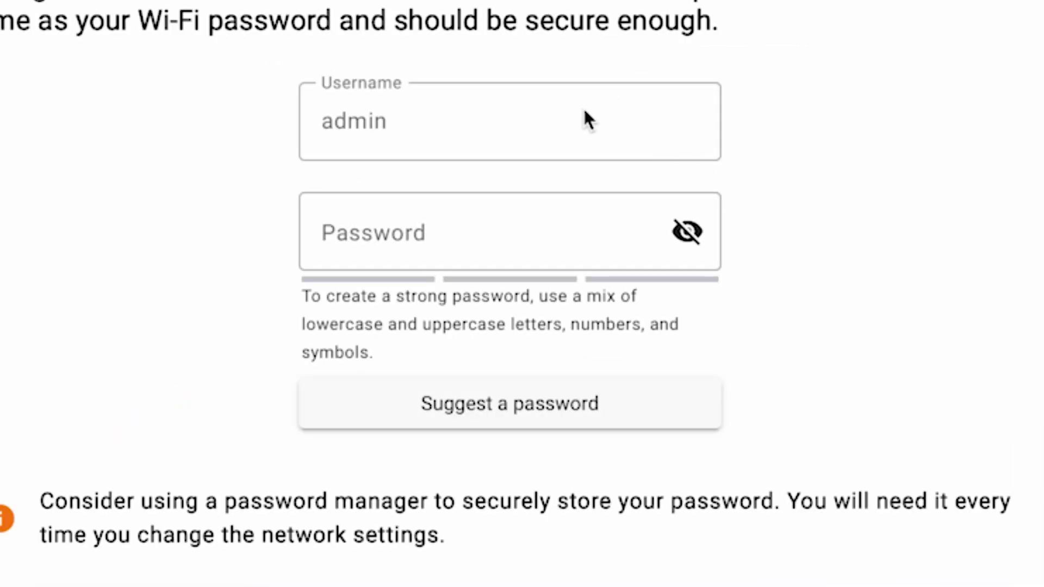
left_click(359, 235)
type("1234567")
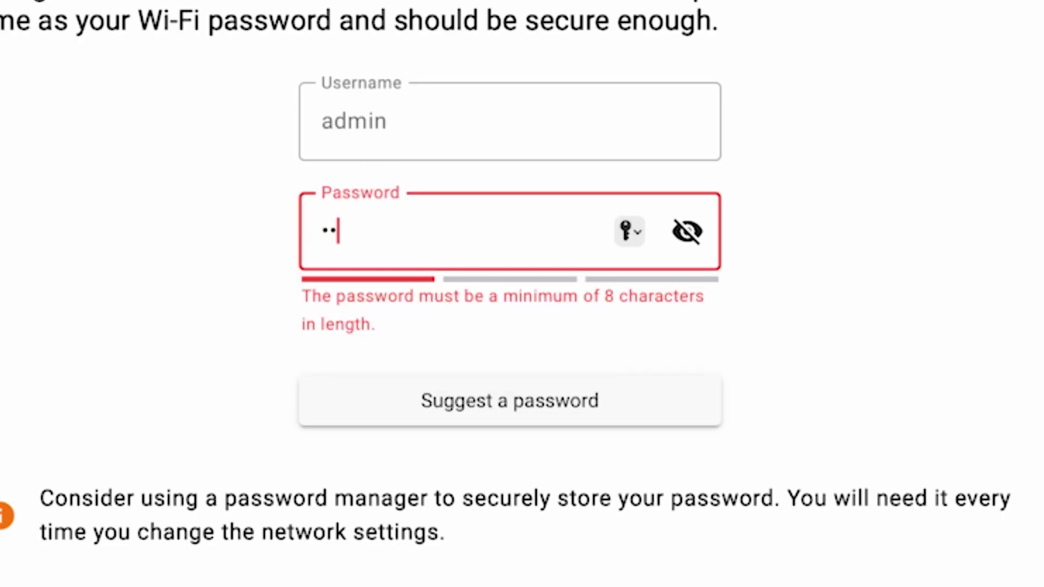
type("8")
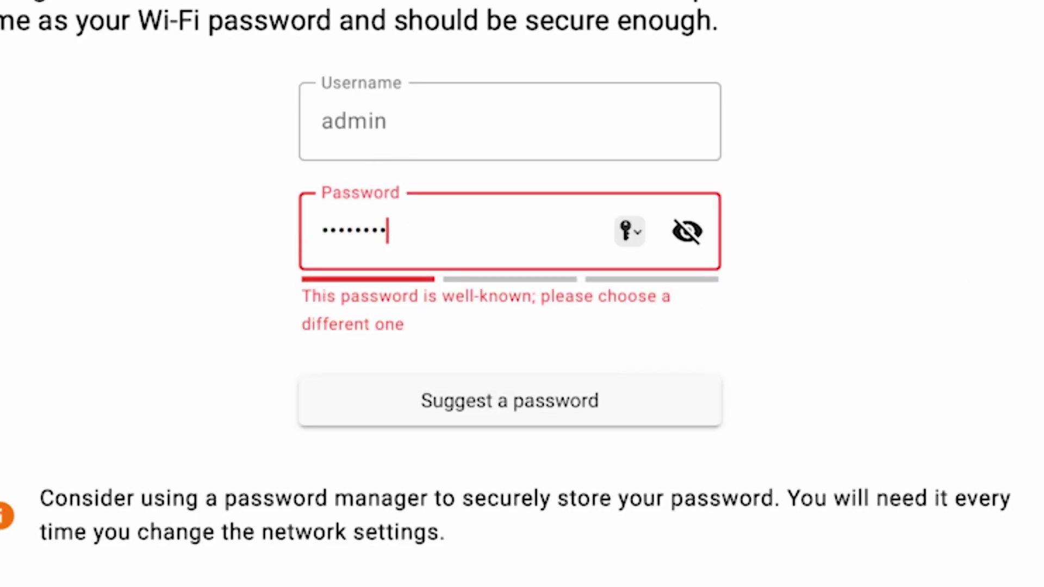
left_click(693, 235)
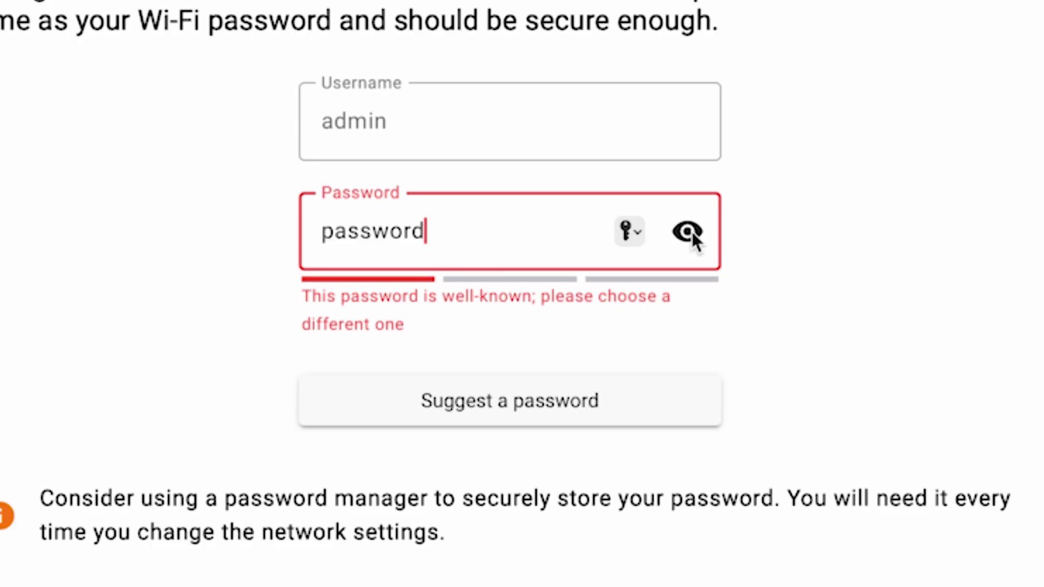
type("123456")
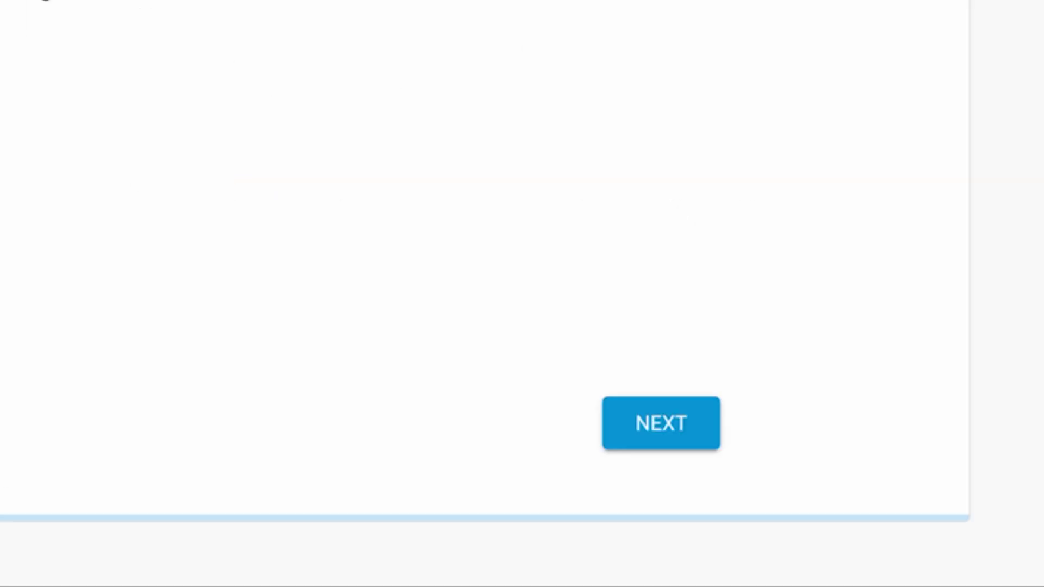
left_click(682, 429)
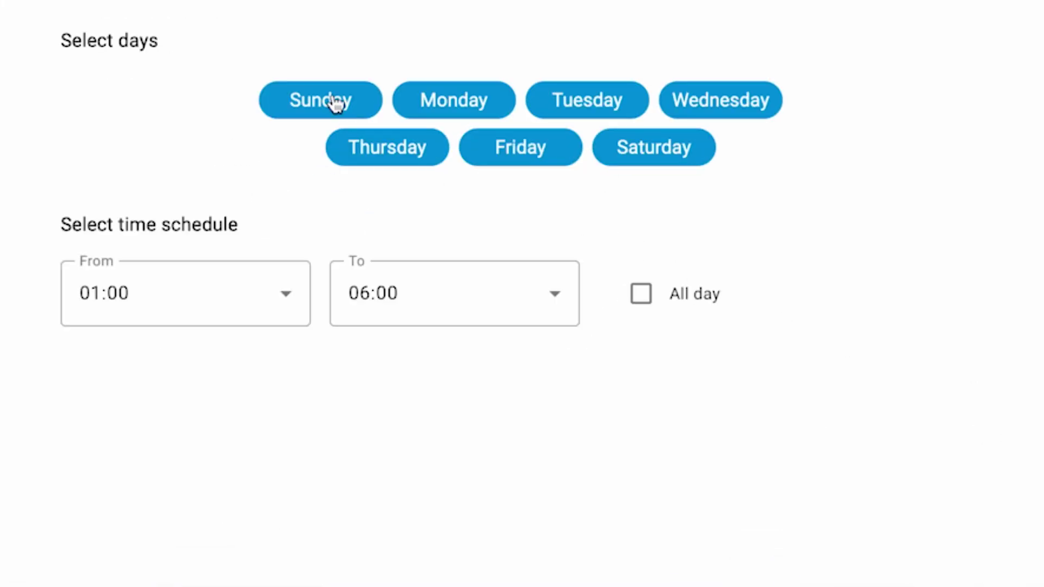
Restrict automatic updates to Monday only, from 03:00 to 06:00, and save.
left_click(372, 100)
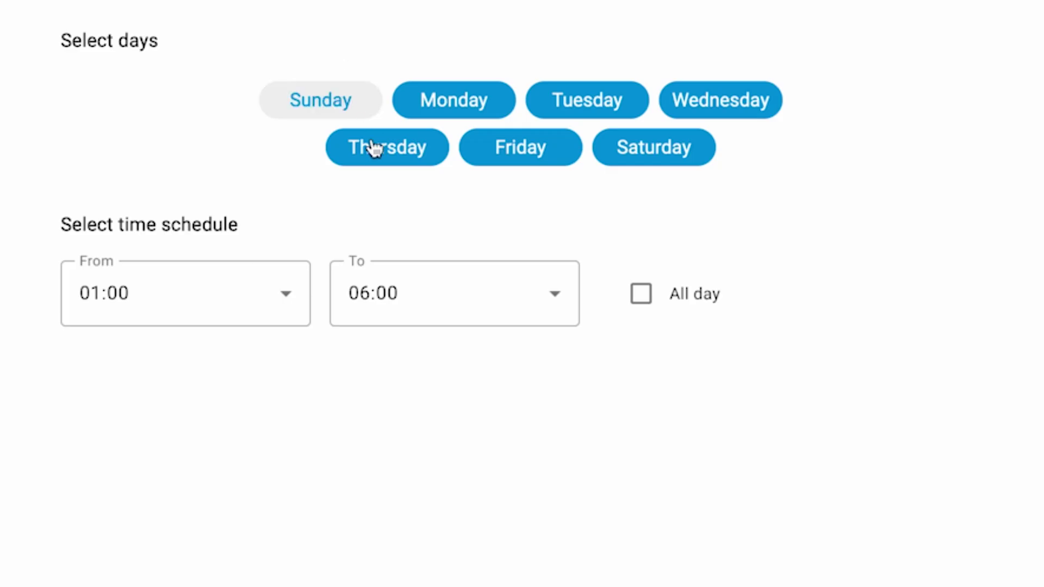
left_click(373, 145)
left_click(500, 157)
left_click(617, 109)
left_click(649, 154)
left_click(740, 103)
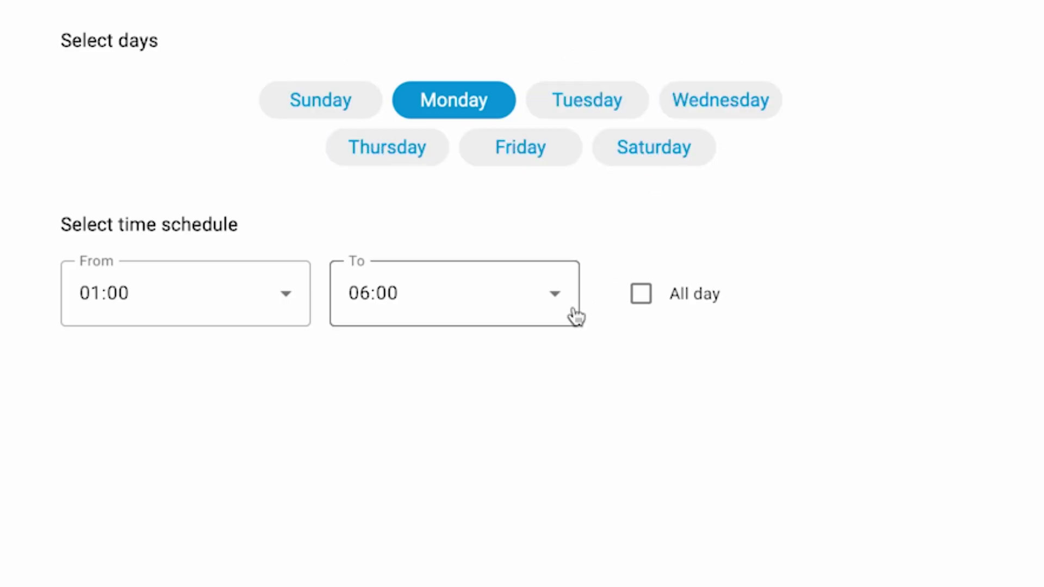
left_click(261, 310)
left_click(229, 534)
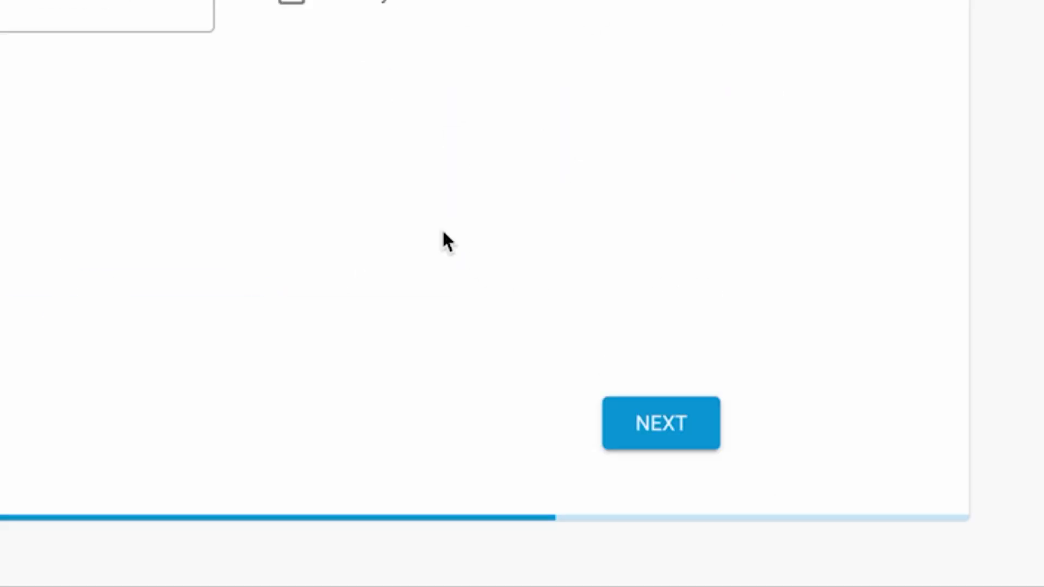
left_click(652, 419)
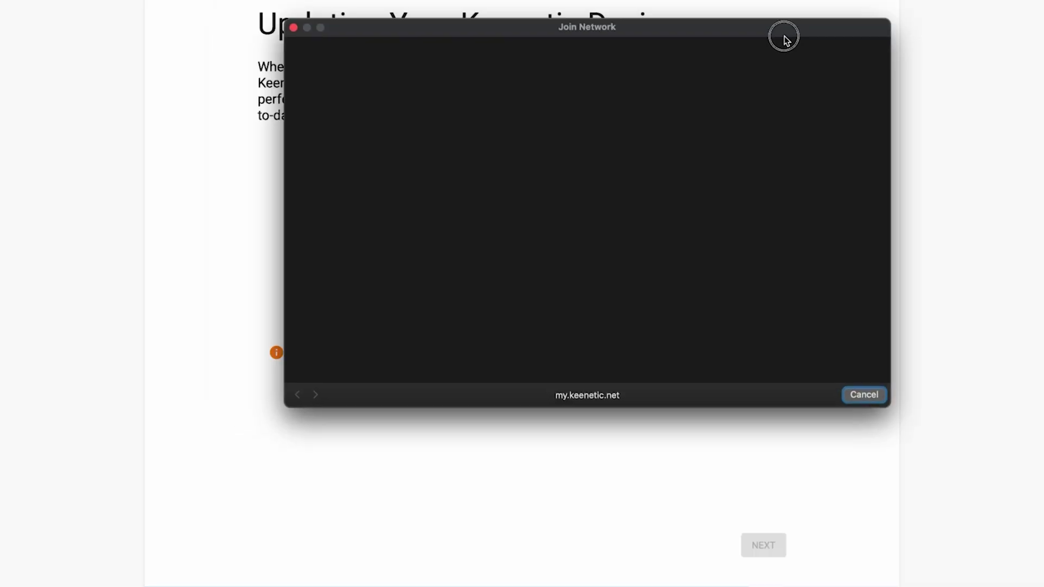
Move the Join Network window up and to the left.
left_click_drag(783, 36, 741, 64)
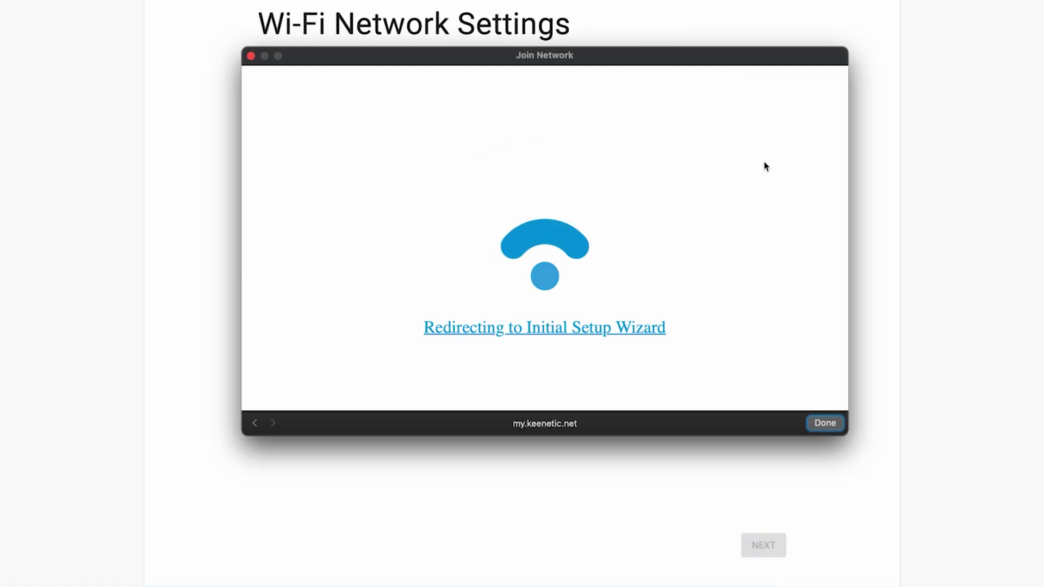
Rename the Wi-Fi network from Keenetic-8254 to Keenetic, give it a new password, and apply.
left_click(830, 425)
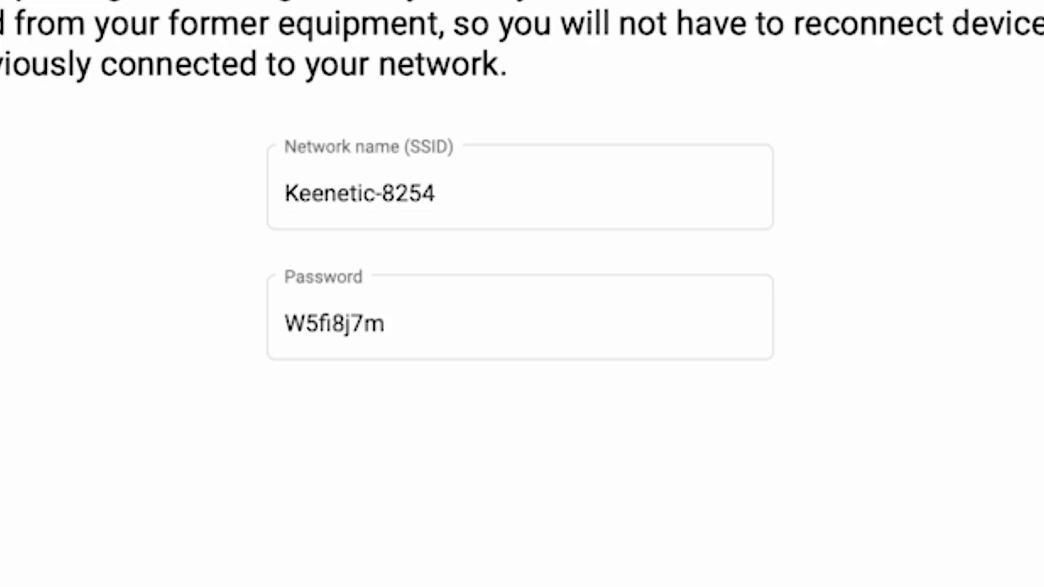
left_click(485, 201)
left_click(454, 209)
left_click_drag(454, 209, 380, 188)
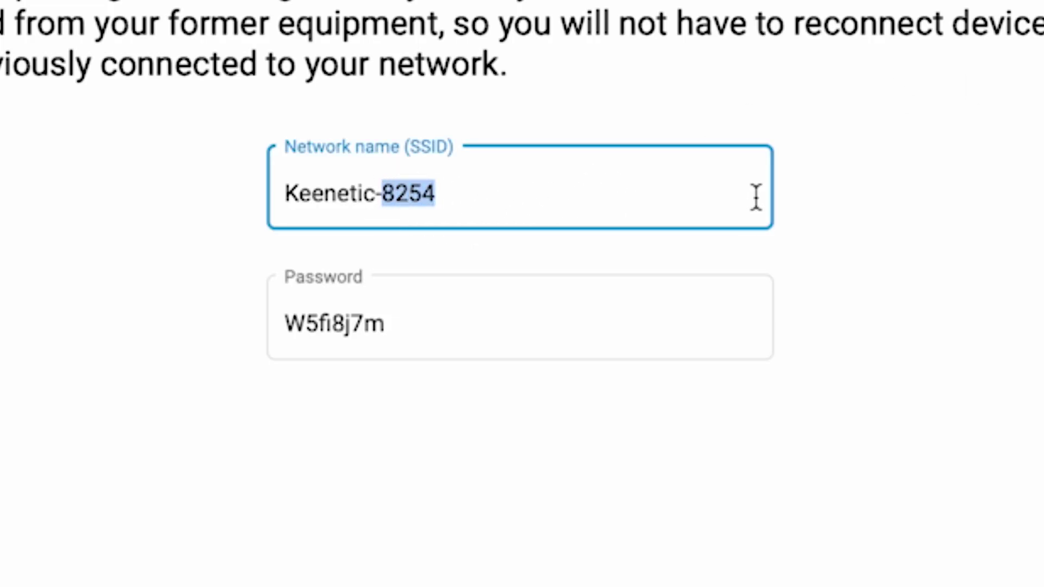
key("BackSpace")
key("BackSpace")
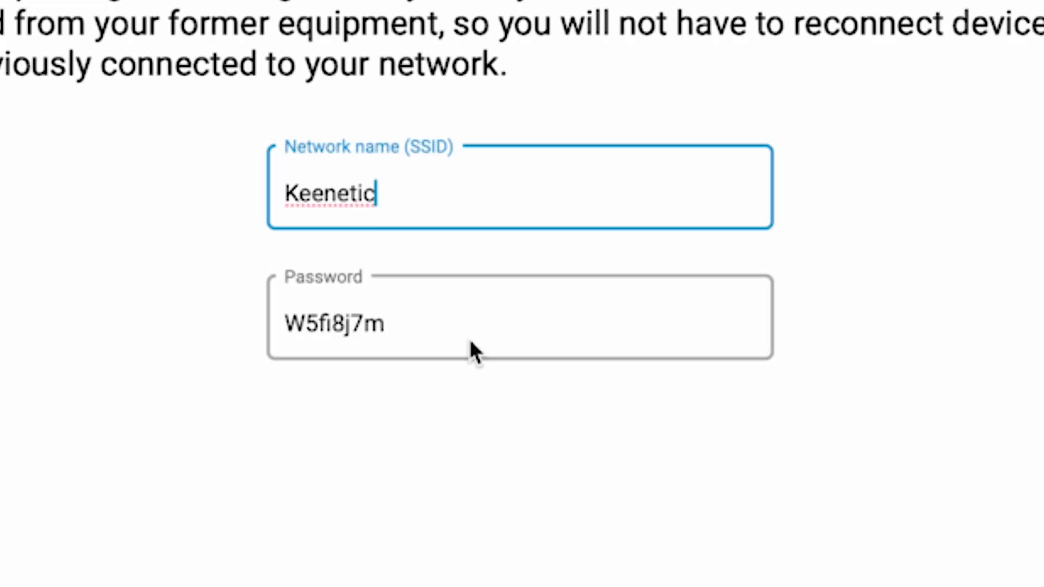
key("Tab")
type("123456789")
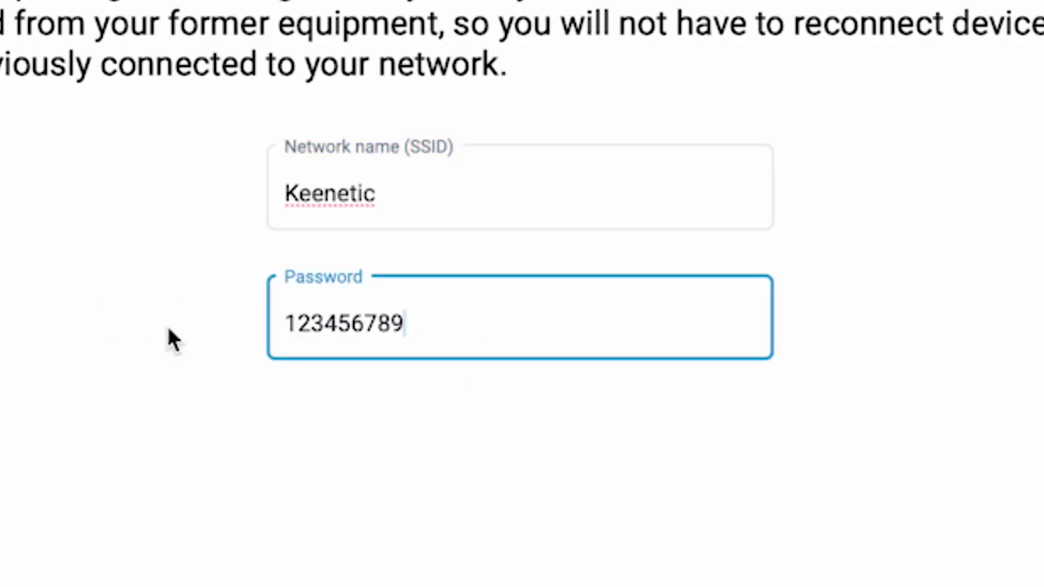
key("Tab")
left_click(657, 430)
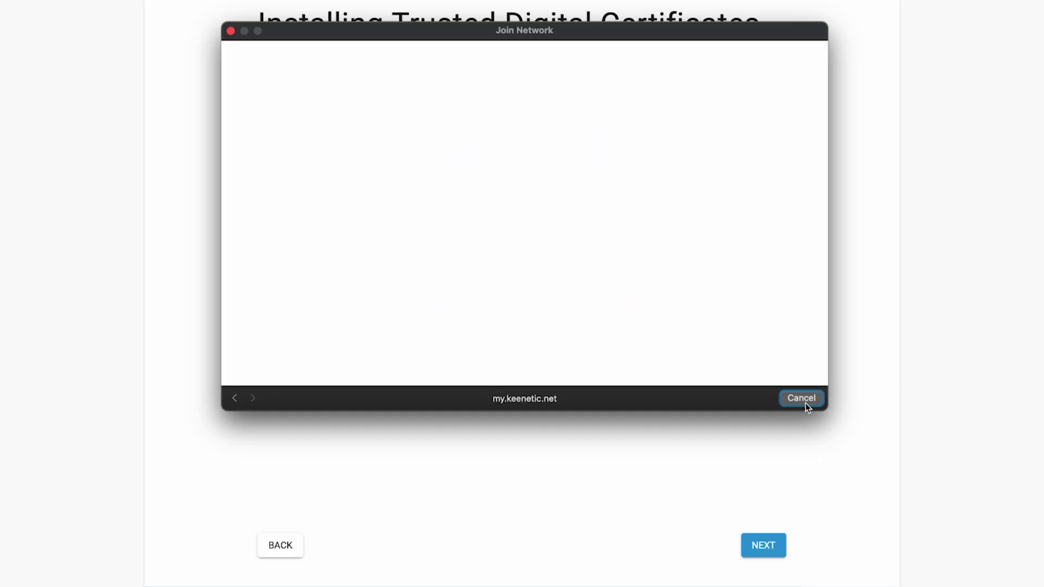
Close the macOS Join Network window to return to the wizard's certificates page.
left_click(804, 403)
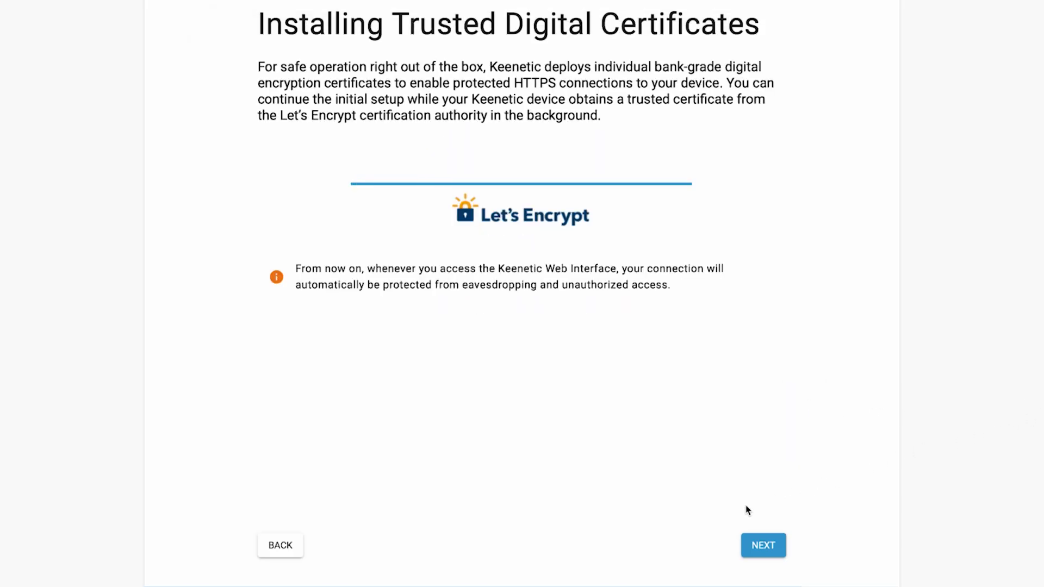
Pass the certificates page, choose Do Not Share for usage data, and finish the wizard.
left_click(784, 543)
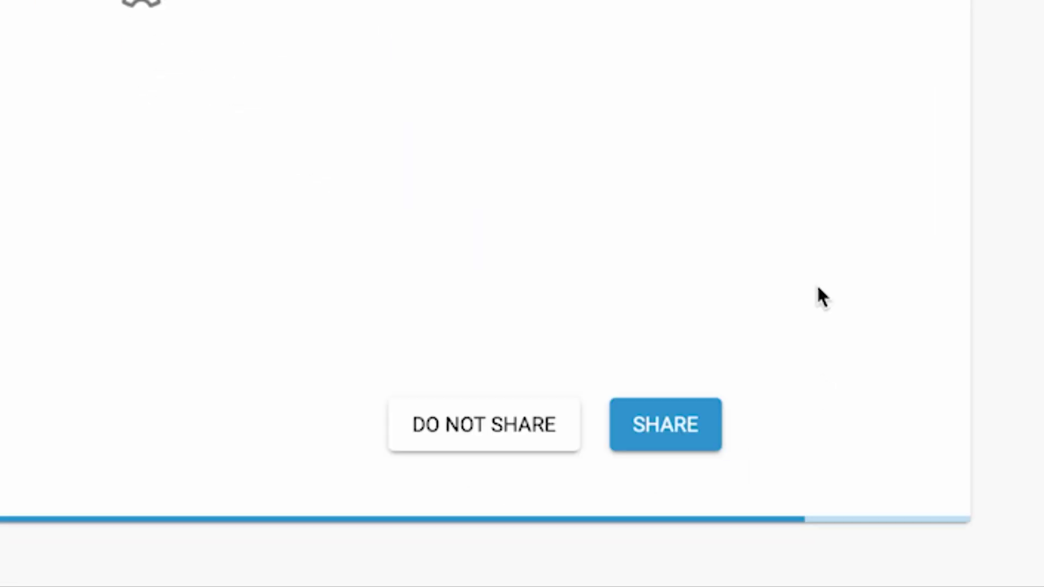
left_click(483, 437)
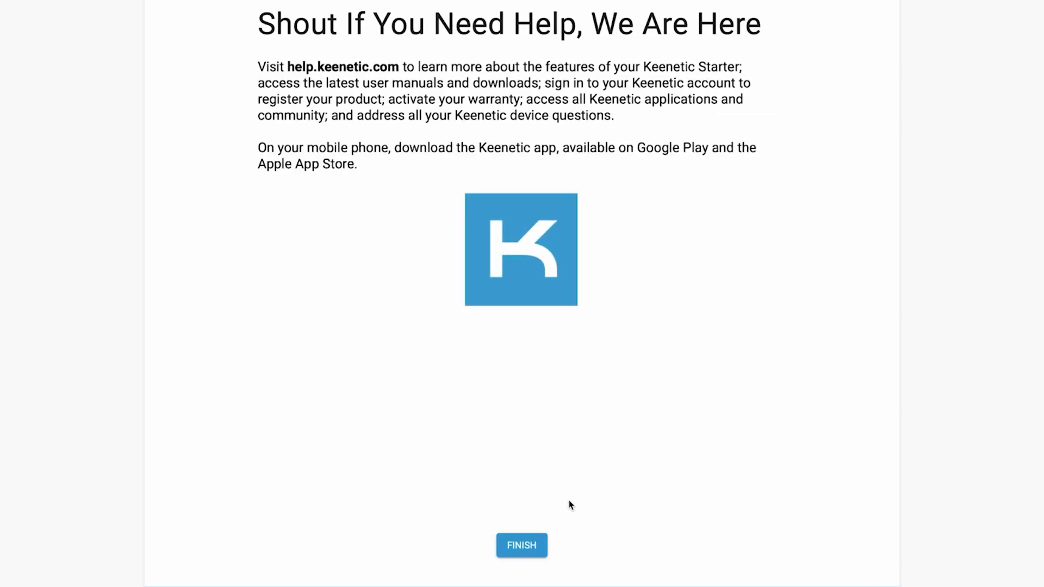
left_click(540, 544)
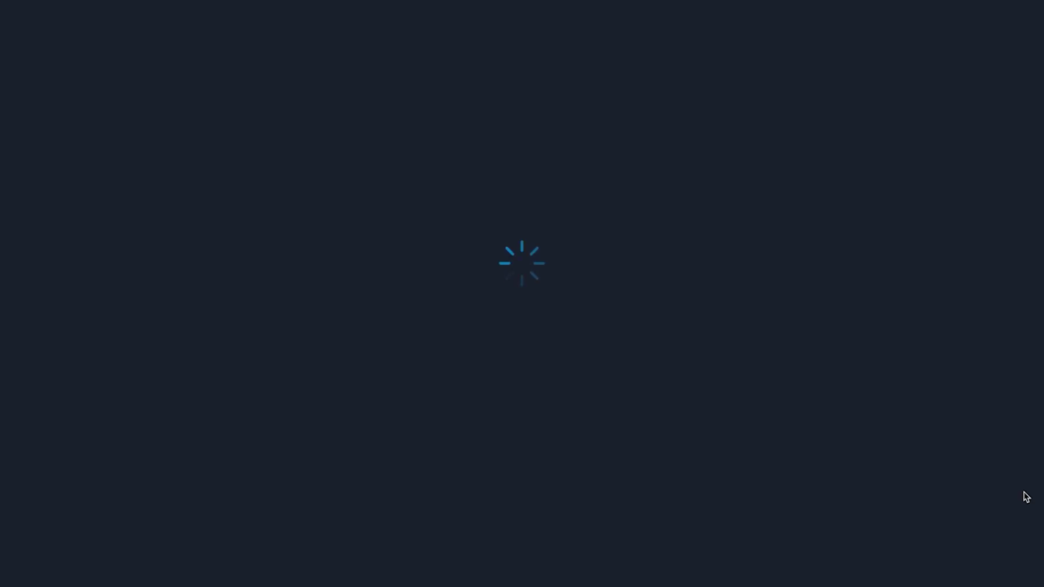
Tick the Device Privacy Notice agreement and affirm the legal documents.
left_click(456, 60)
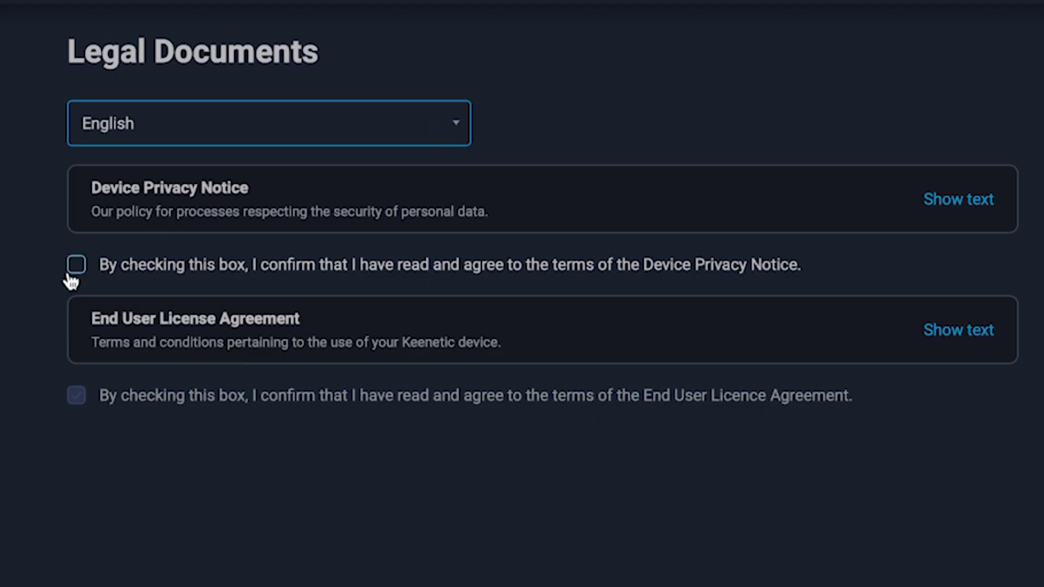
left_click(75, 266)
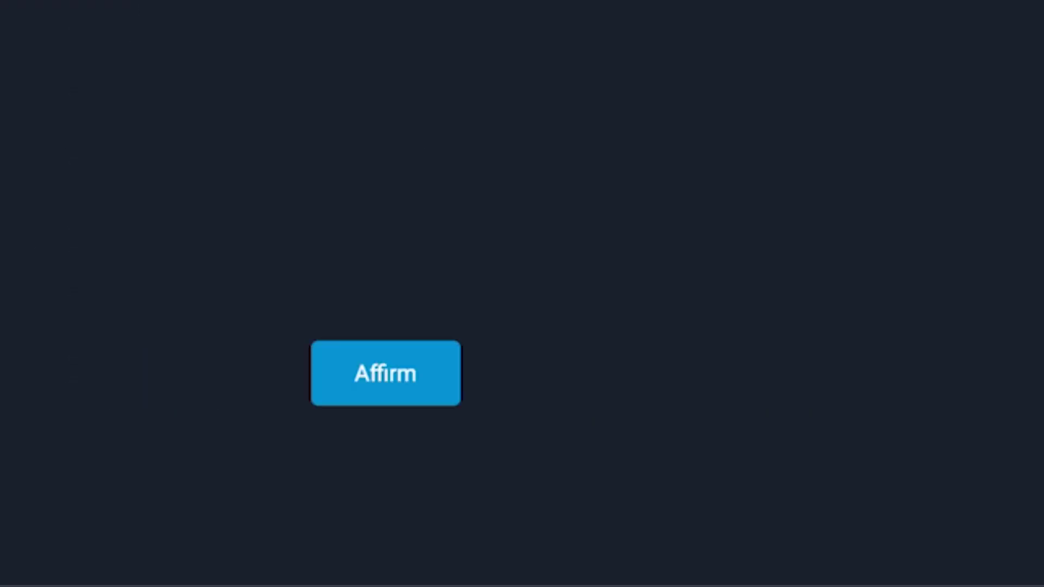
left_click(385, 396)
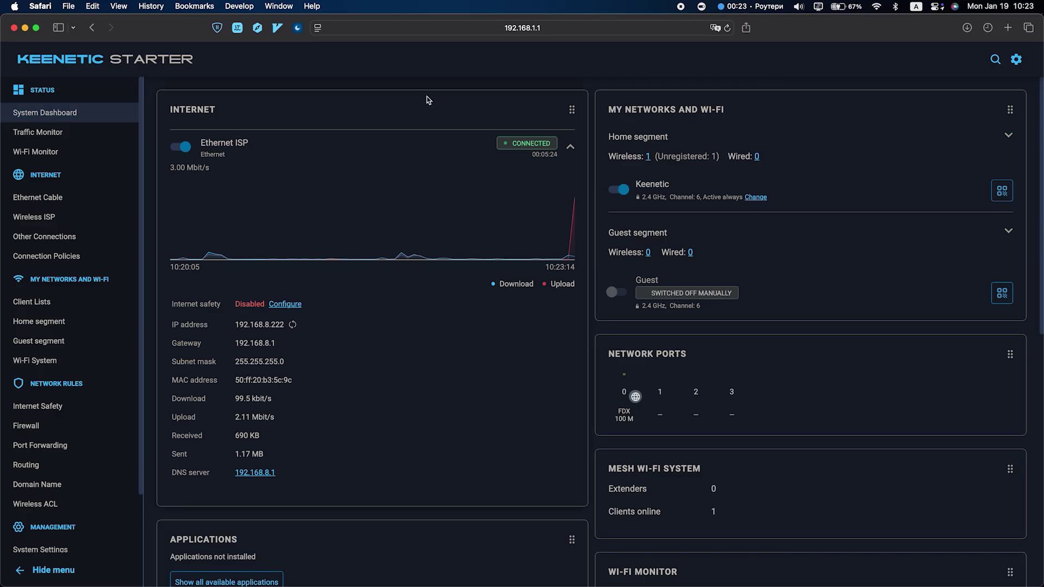
Go to Management > System Settings and scroll down to the System Reboot section.
scroll(109, 305, "down", 2)
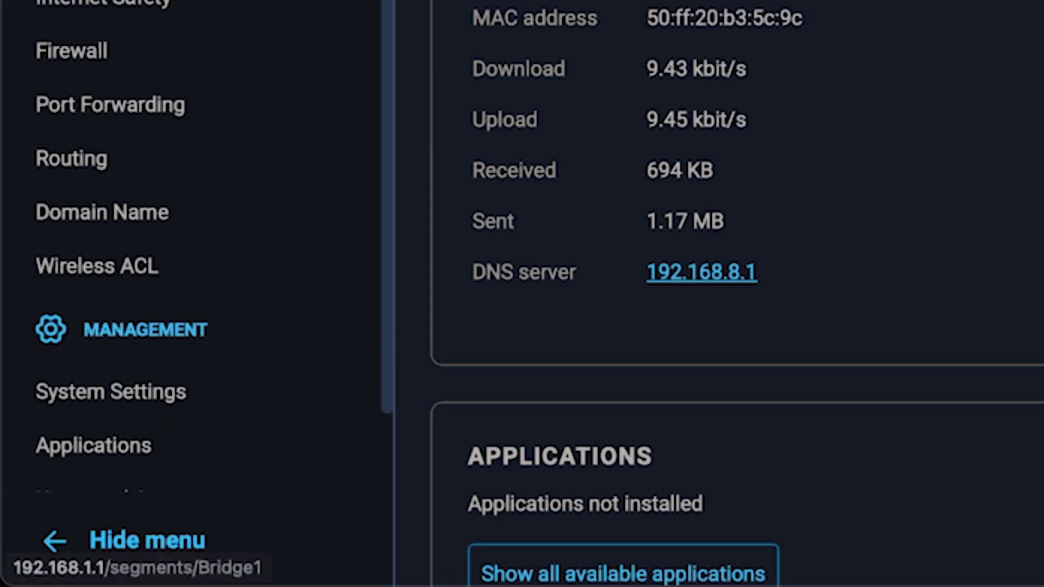
scroll(234, 187, "down", 2)
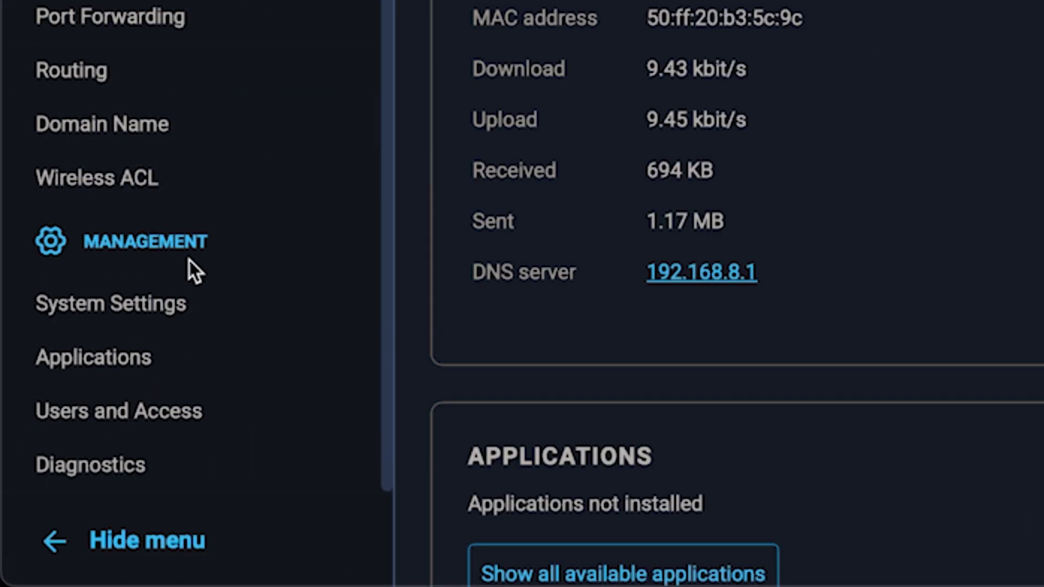
left_click(175, 304)
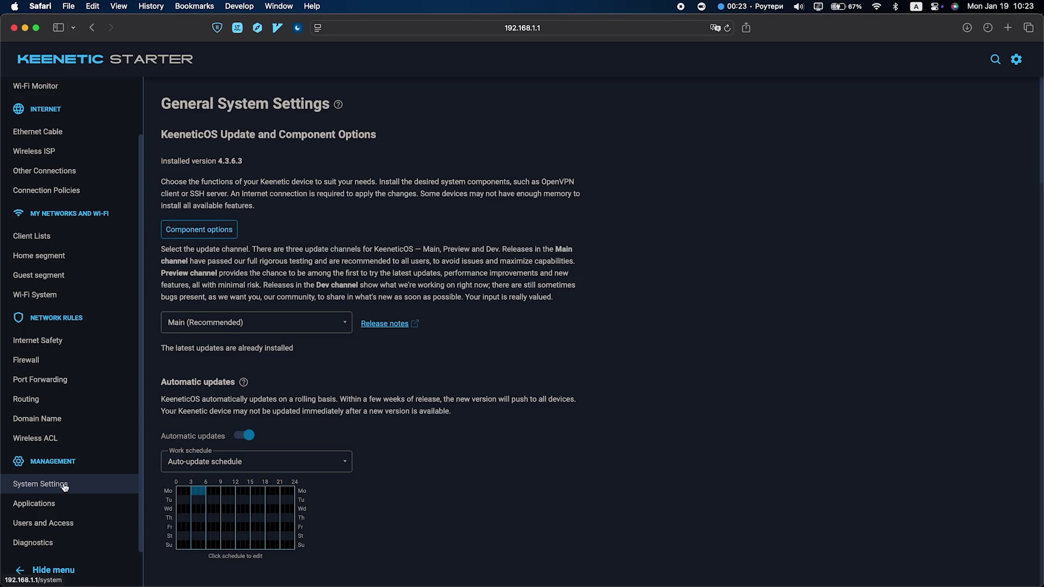
scroll(403, 429, "down", 10)
scroll(416, 440, "down", 15)
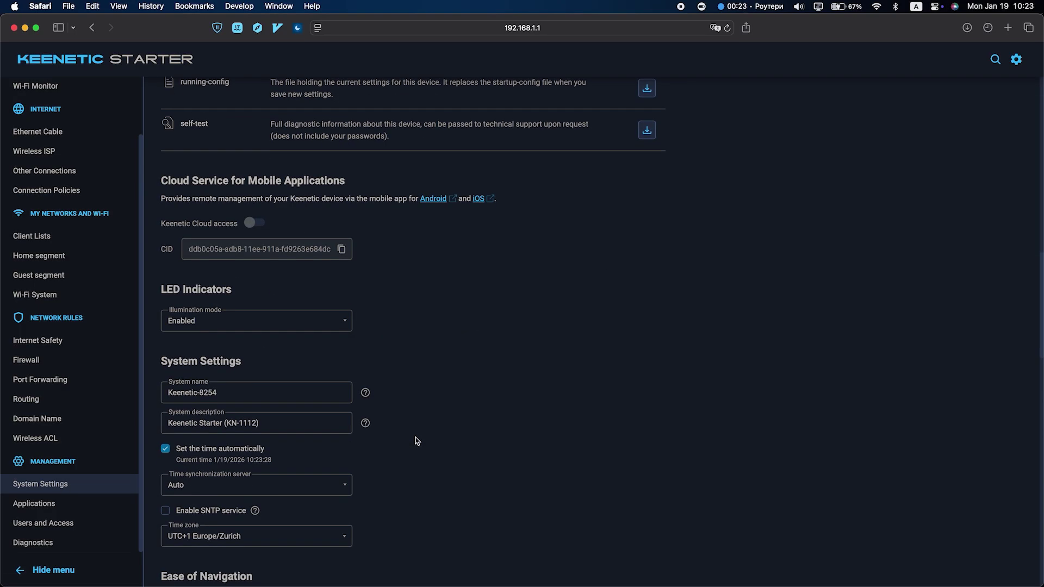
scroll(417, 440, "down", 10)
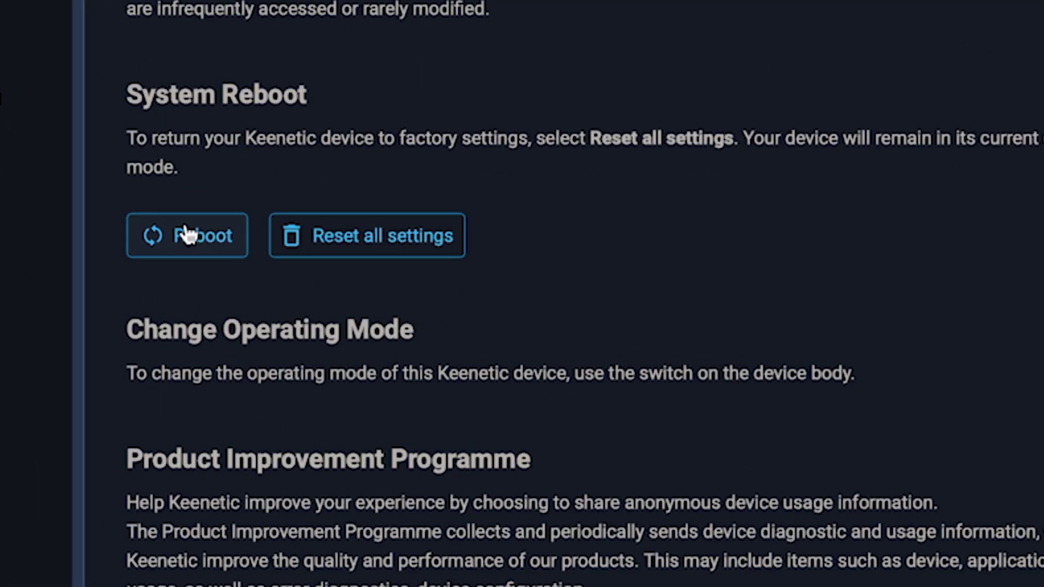
Reboot the router from the System Reboot section and confirm it.
left_click(187, 235)
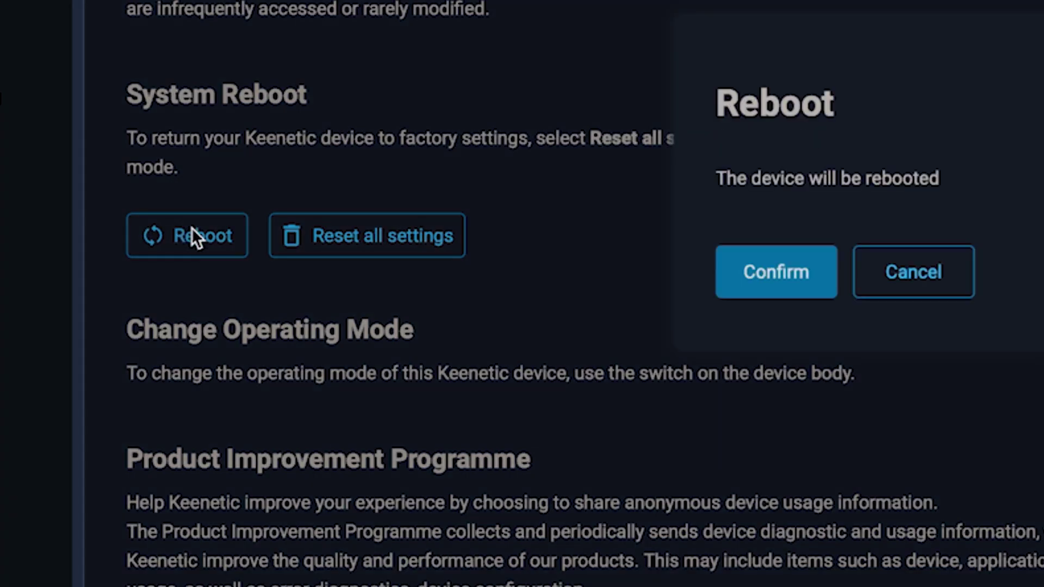
left_click(793, 291)
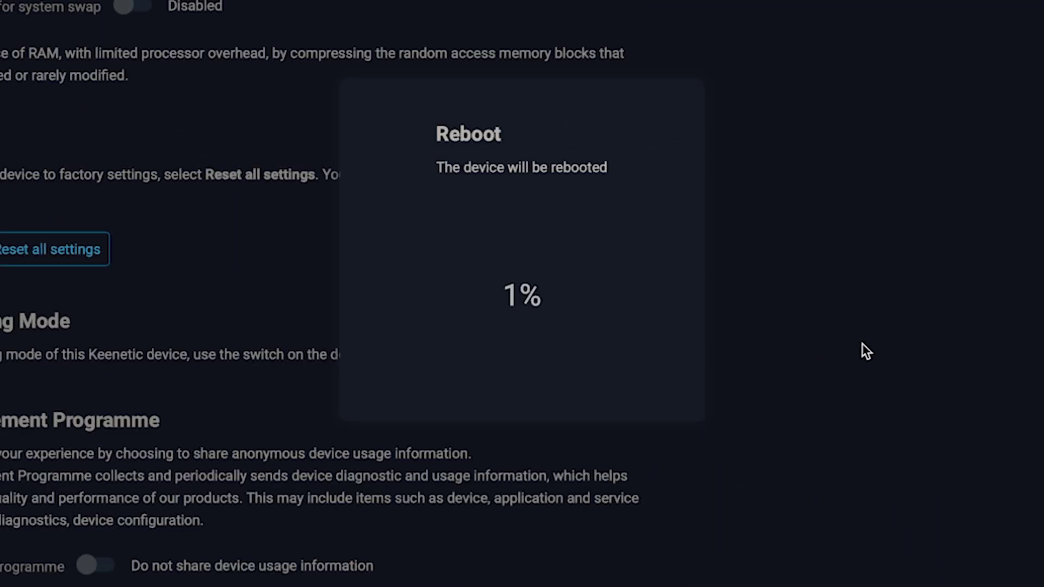